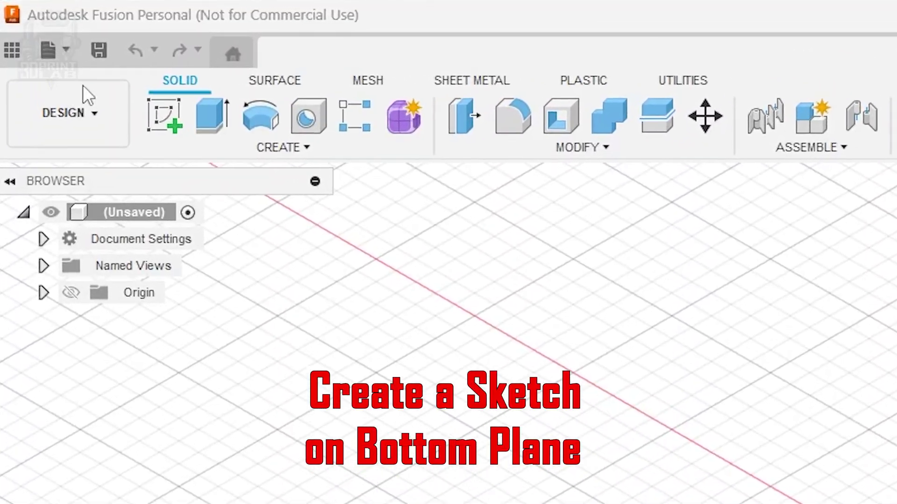
Step: Start a sketch on the bottom plane and draw a 160 mm diameter circle at the origin
click(140, 99)
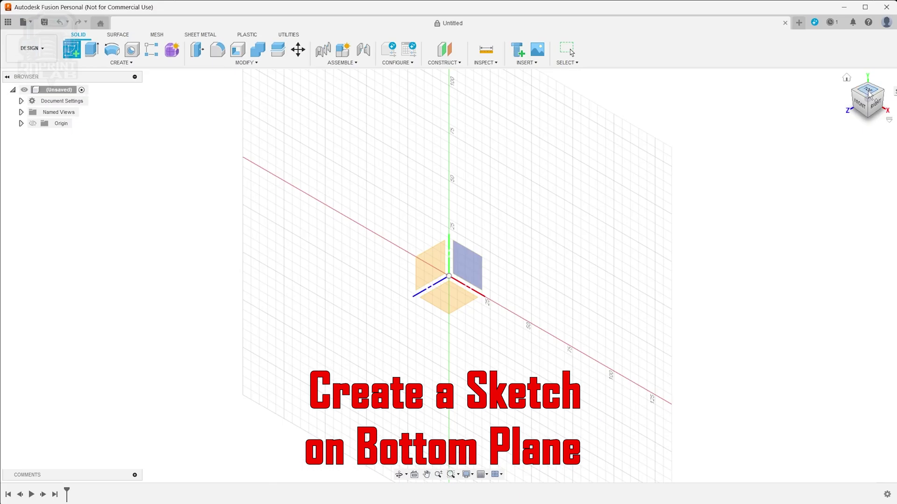
click(870, 94)
click(473, 296)
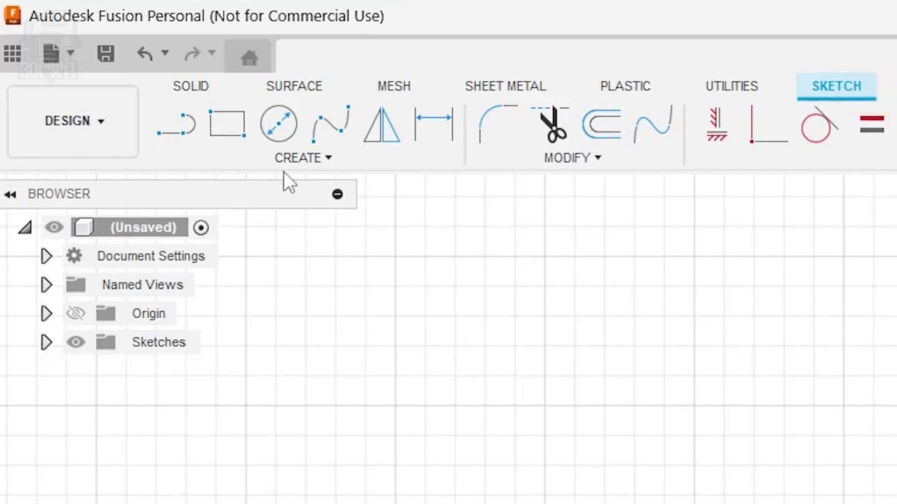
click(279, 124)
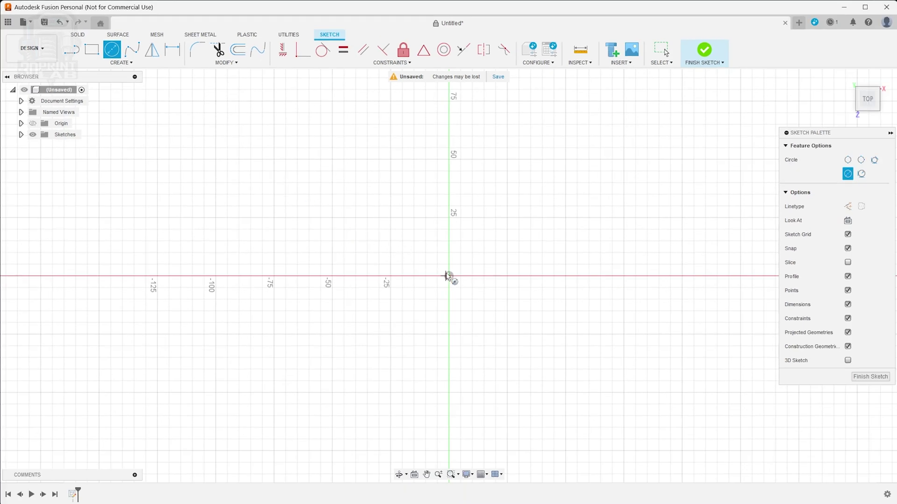
click(449, 276)
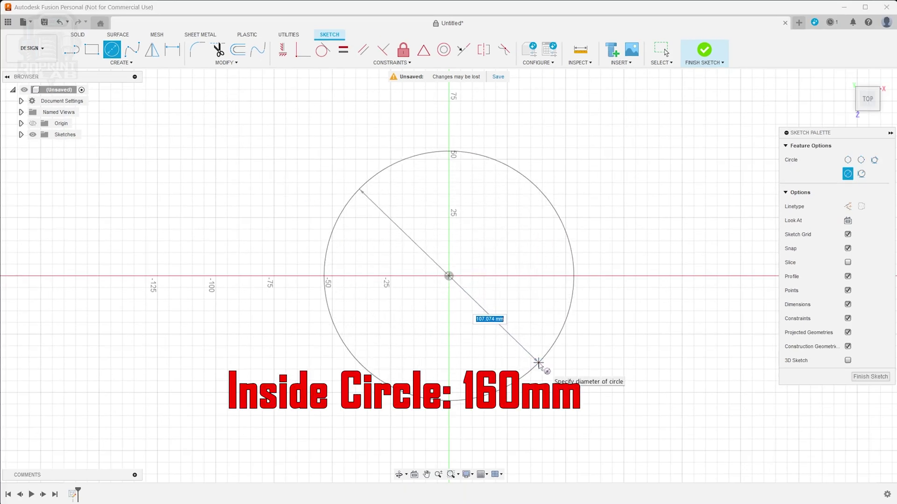
text(160)
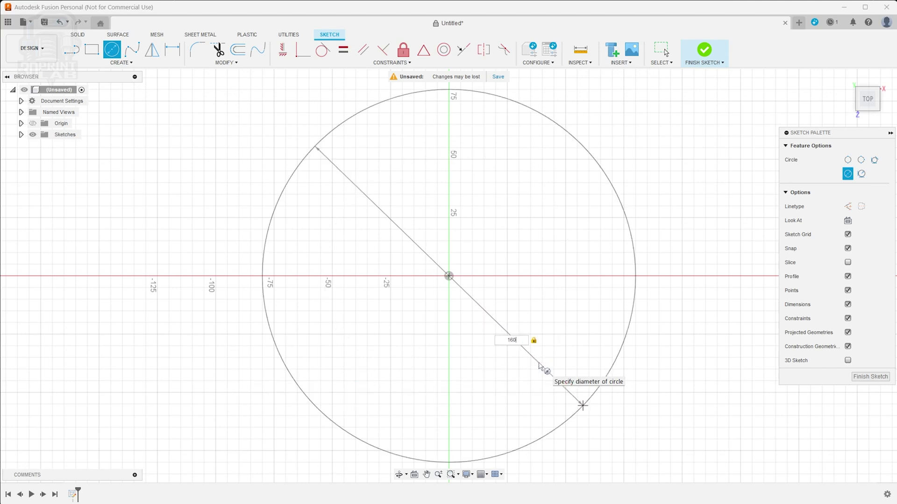
key(Return)
key(Escape)
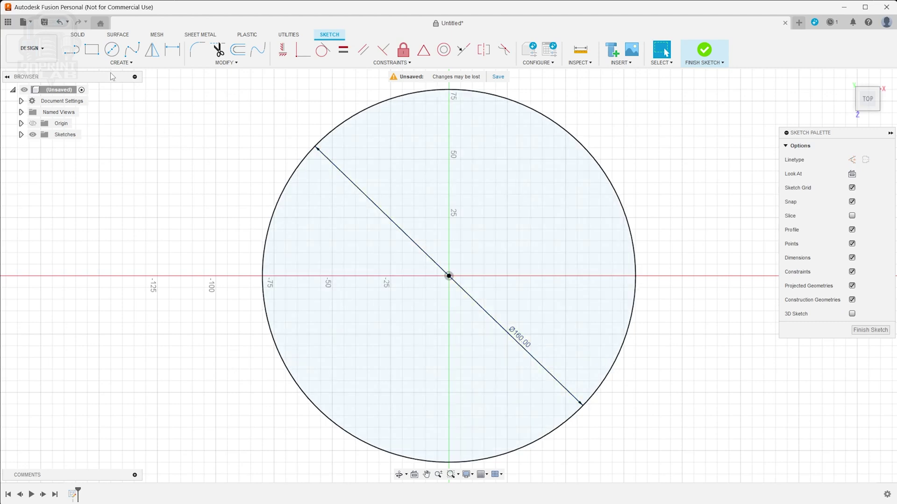
Step: Add a concentric 240 mm diameter circle centred on the origin
key(c)
click(449, 276)
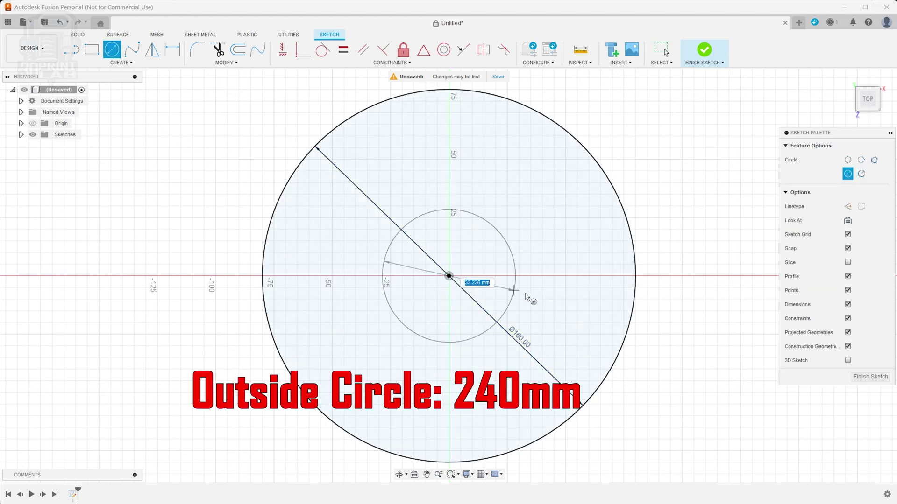
text(240)
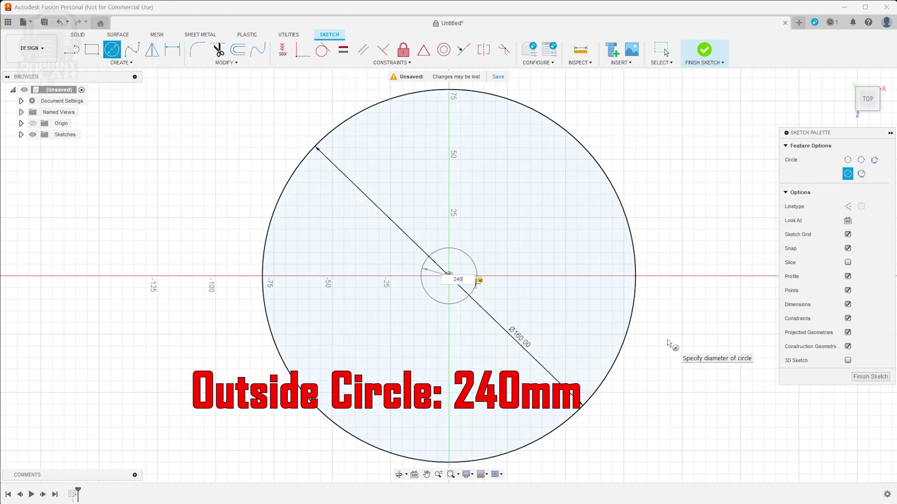
key(Return)
key(Escape)
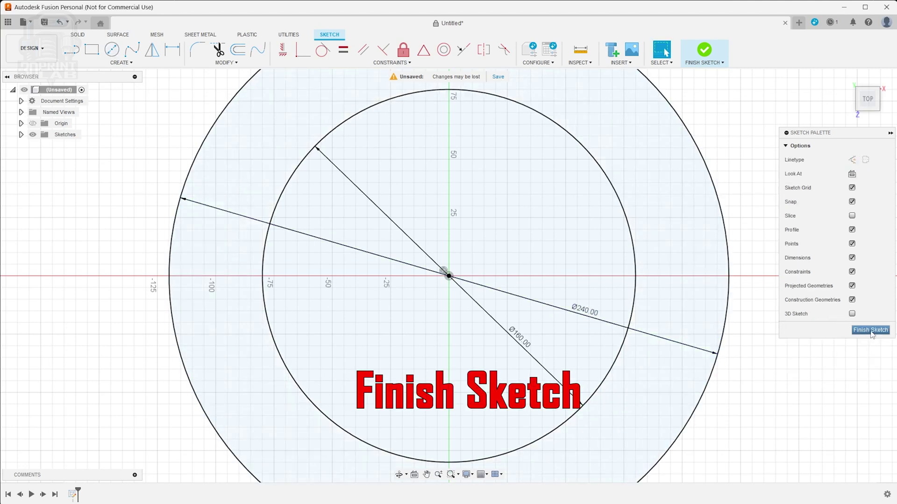
Step: Finish the sketch and extrude the band between the circles 3 mm into a solid ring
click(870, 330)
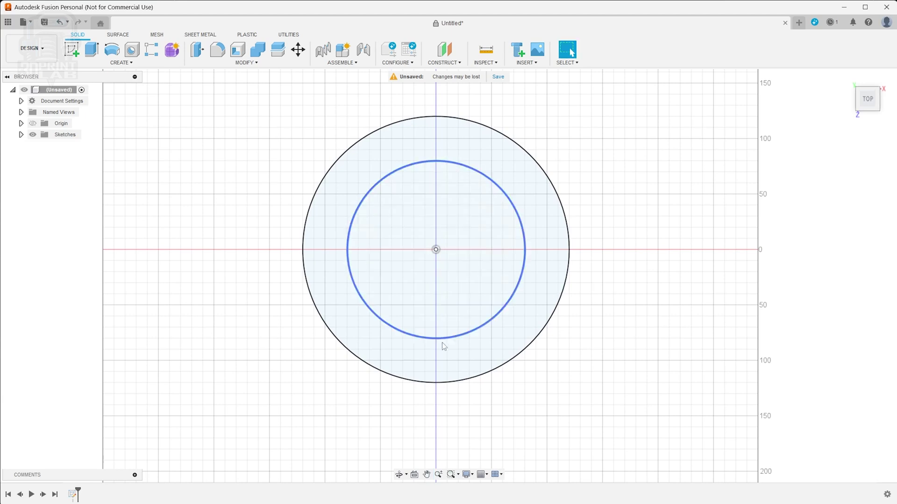
click(445, 362)
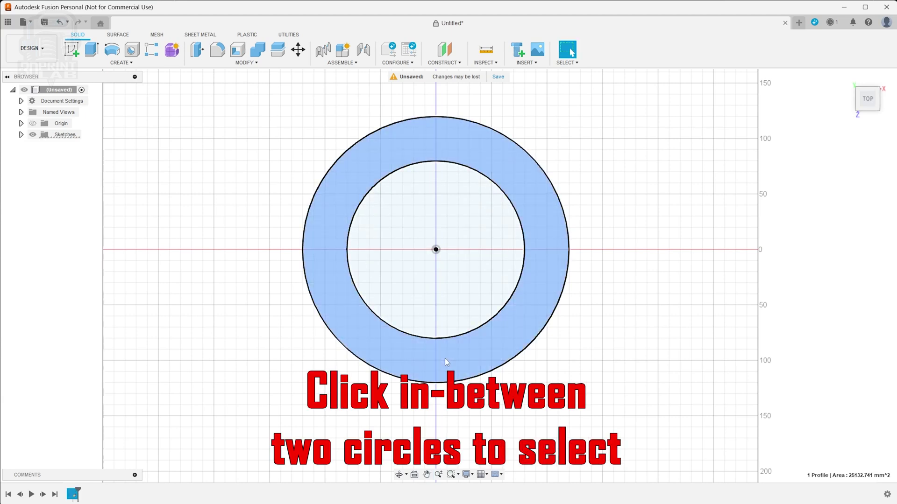
key(e)
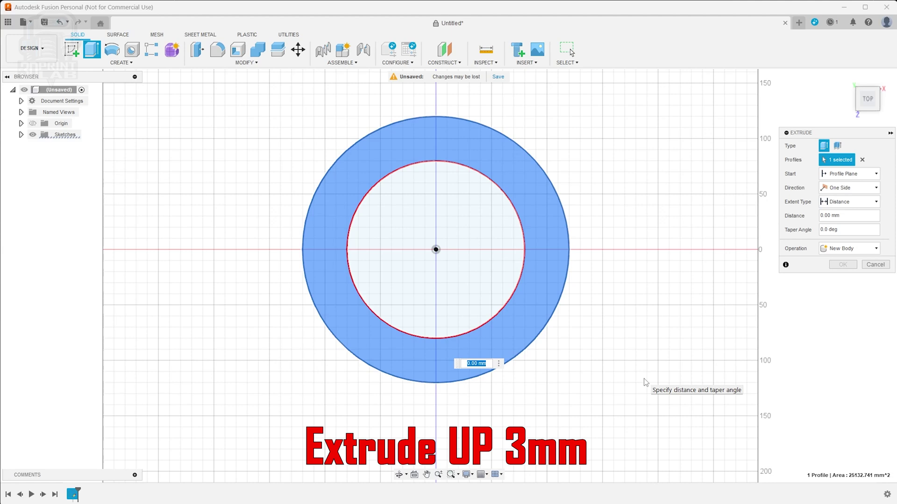
text(3)
key(Return)
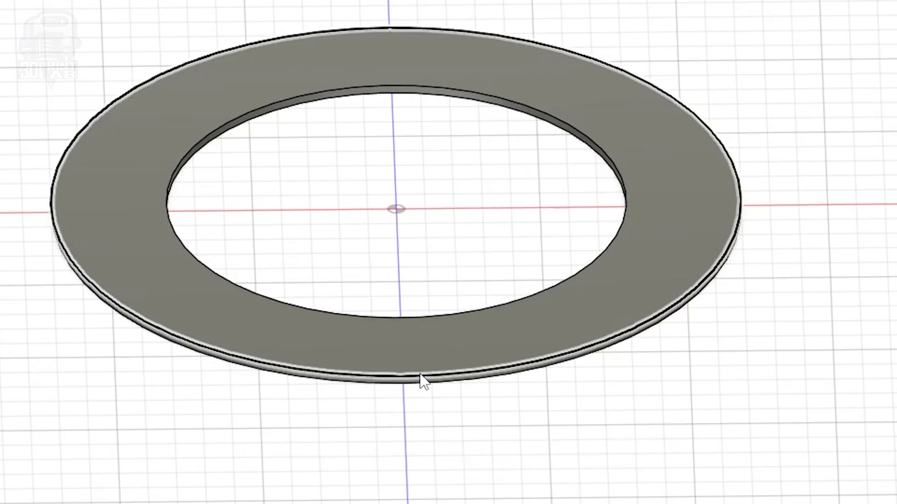
Step: Apply a 3 mm chamfer to the ring's top outer edge
click(420, 375)
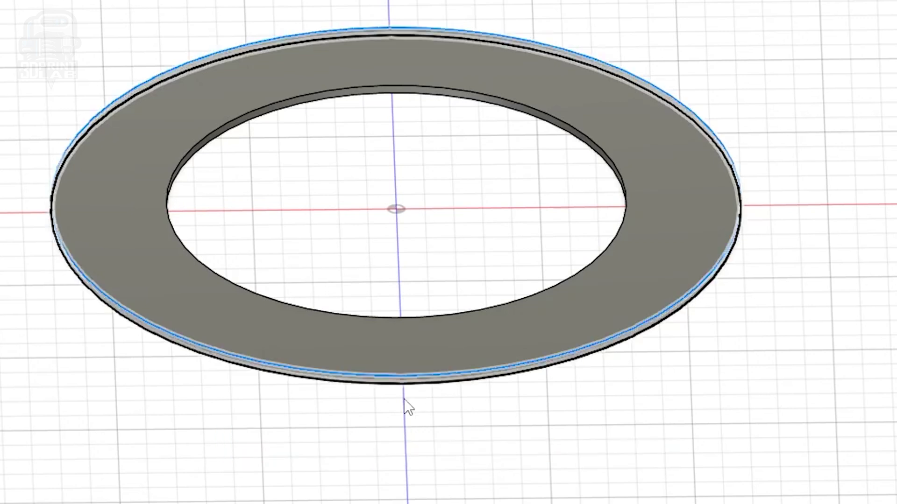
key(s)
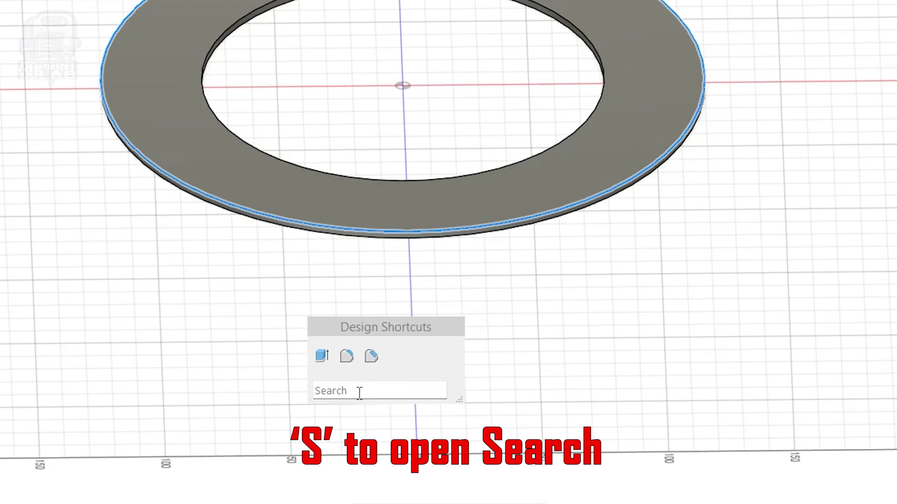
text(cham)
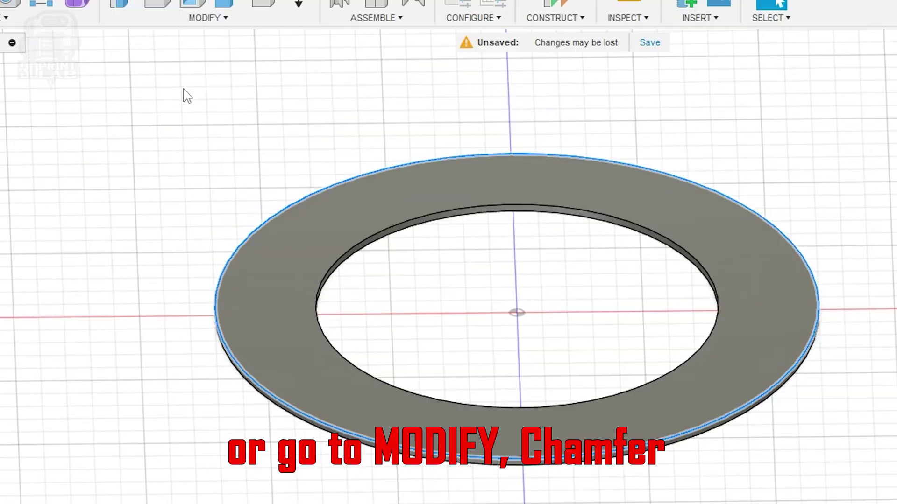
click(206, 15)
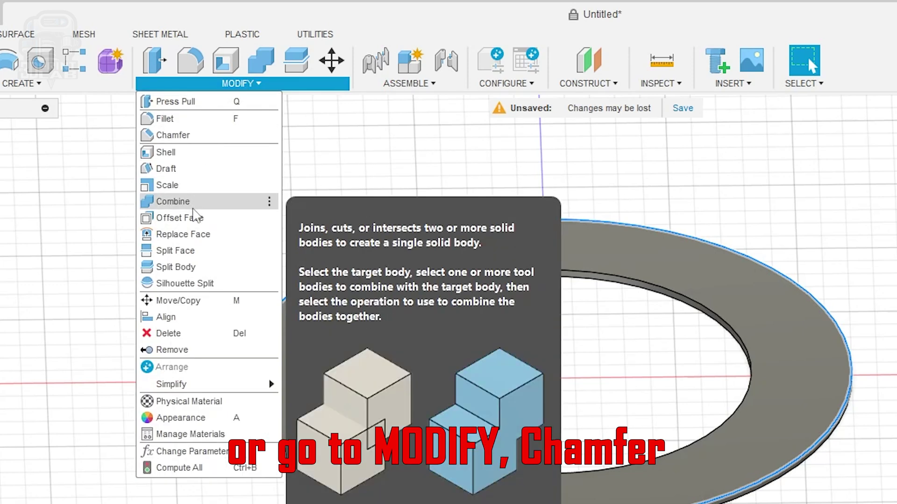
click(186, 136)
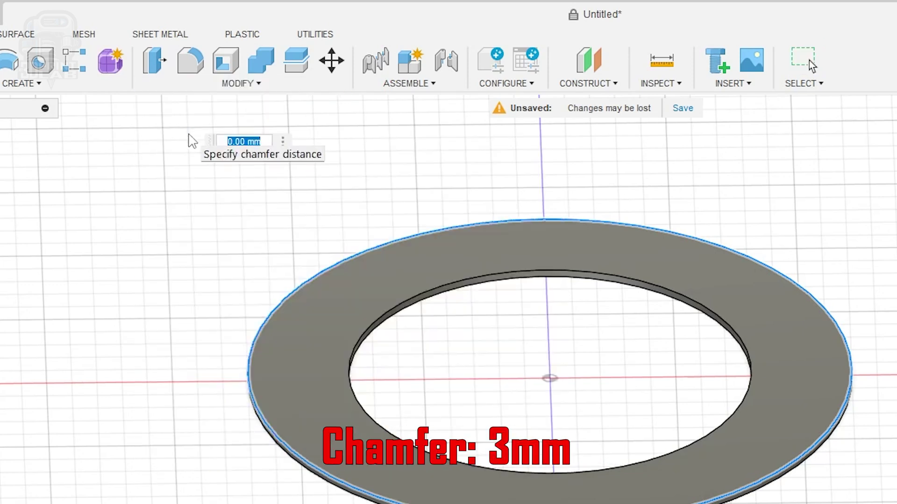
text(3)
key(Return)
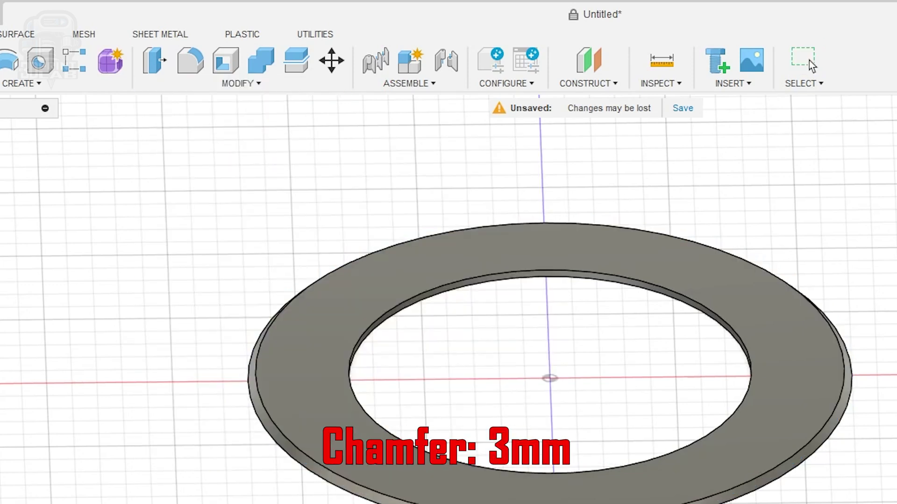
key(F6)
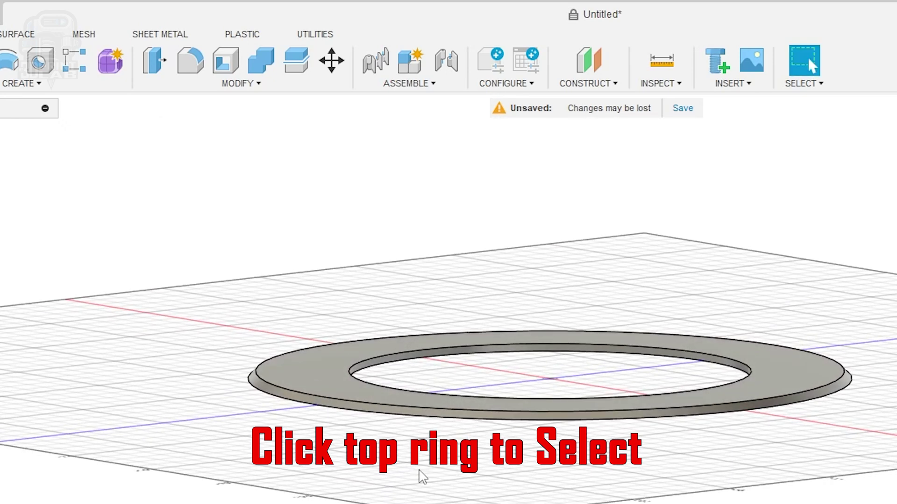
Step: Fillet the ring's top outer edge loop with a 5 mm radius
drag(393, 467, 380, 481)
key(Escape)
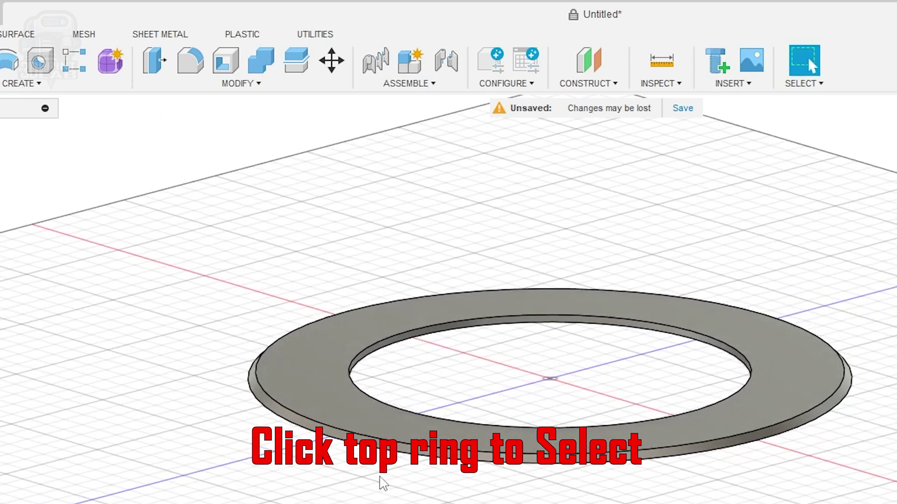
click(321, 429)
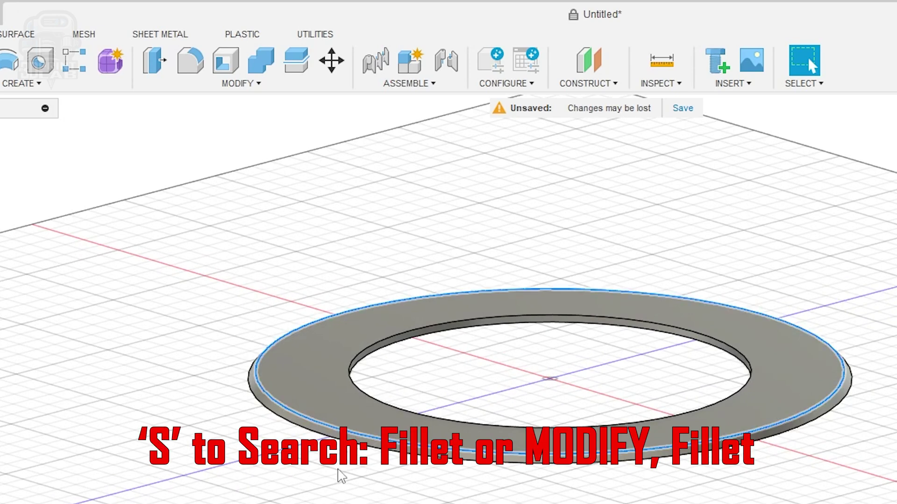
click(234, 87)
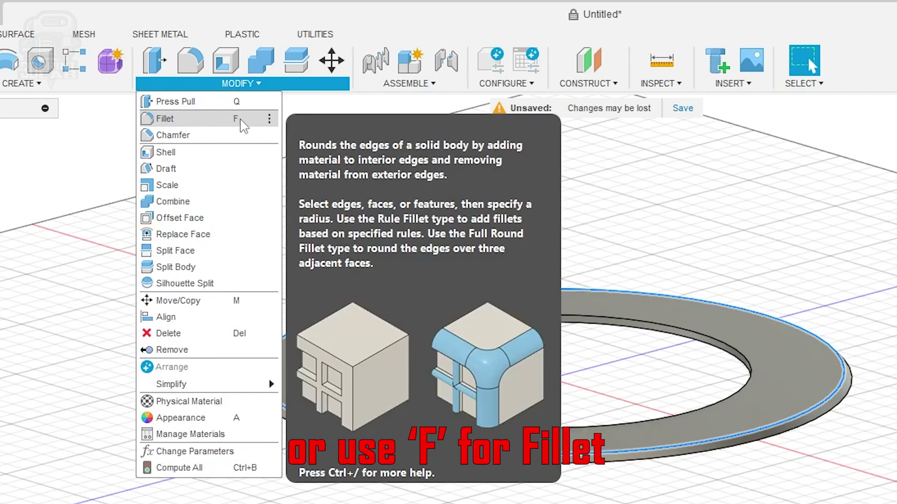
click(165, 118)
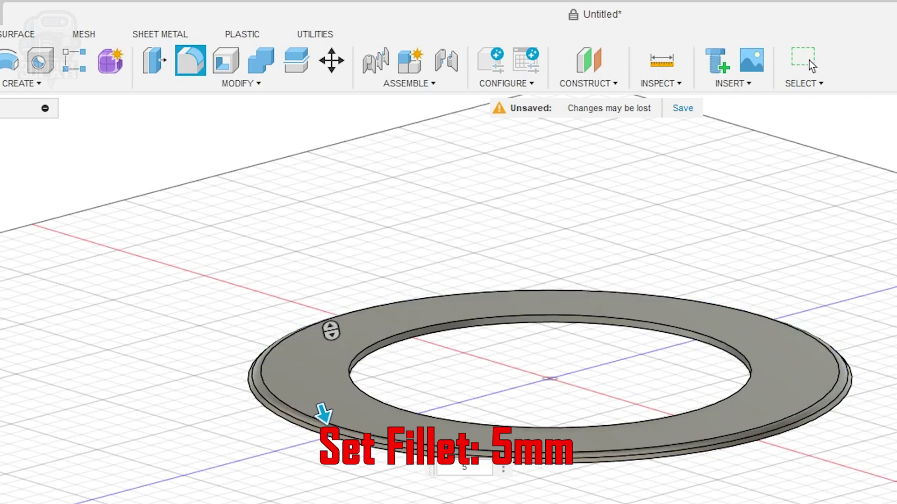
key(Return)
scroll(247, 406, up, 5)
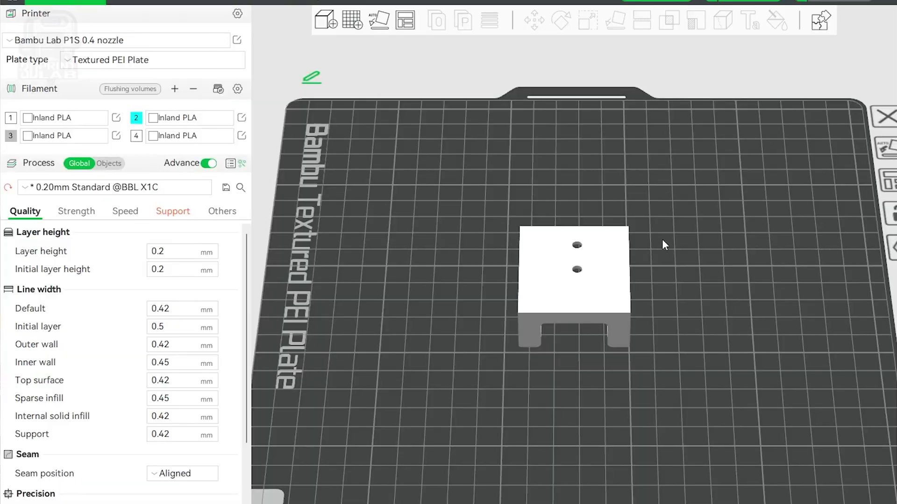
Step: Lay the holder on a new face so it rests upside down with its cavity up
click(578, 285)
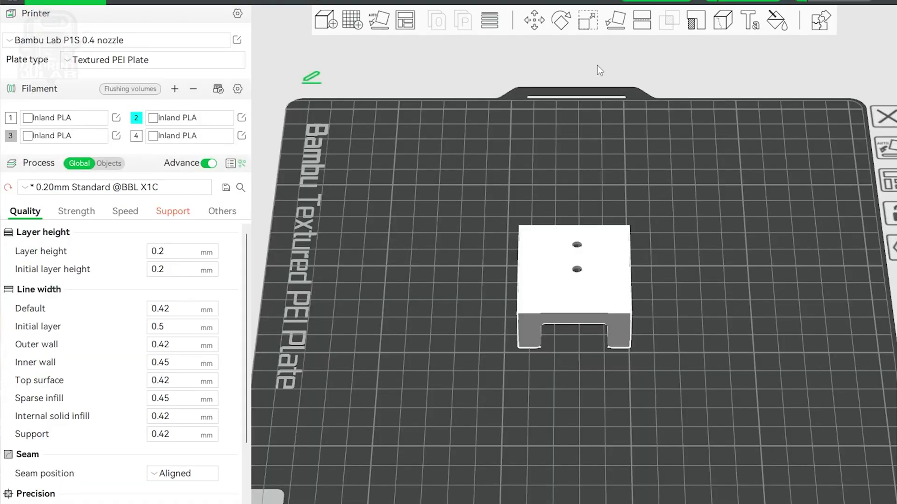
click(618, 23)
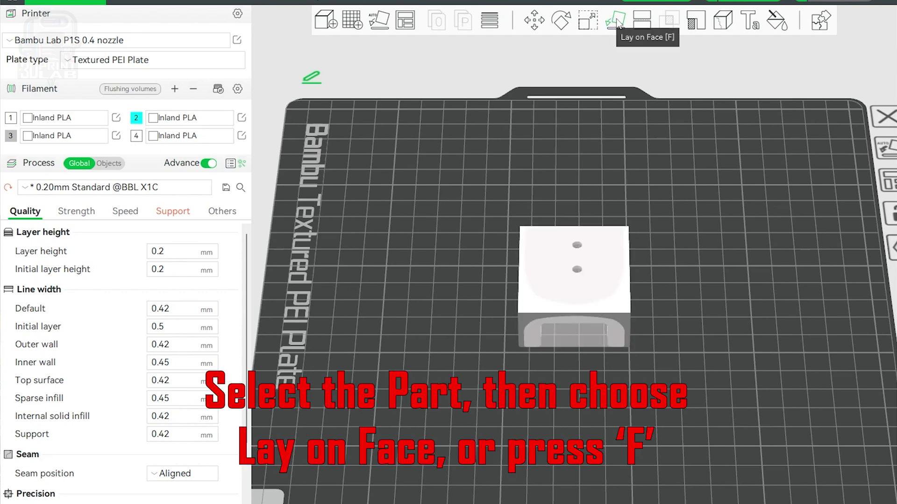
click(591, 279)
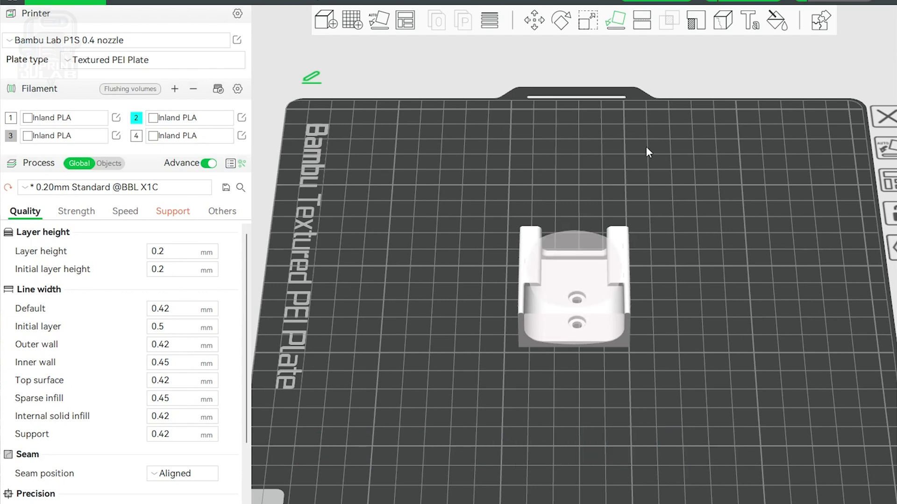
Step: With Cut to parts enabled, cut the holder horizontally at a raised plane height
click(643, 22)
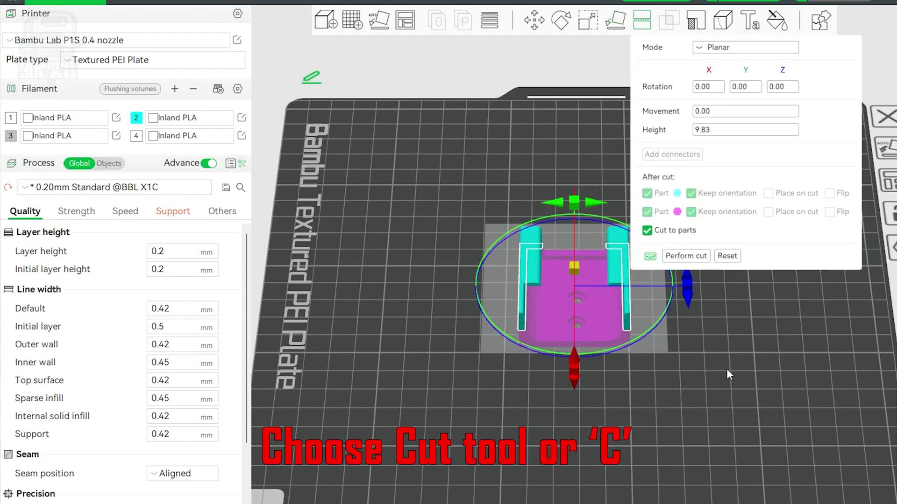
drag(726, 368, 739, 343)
scroll(625, 290, up, 5)
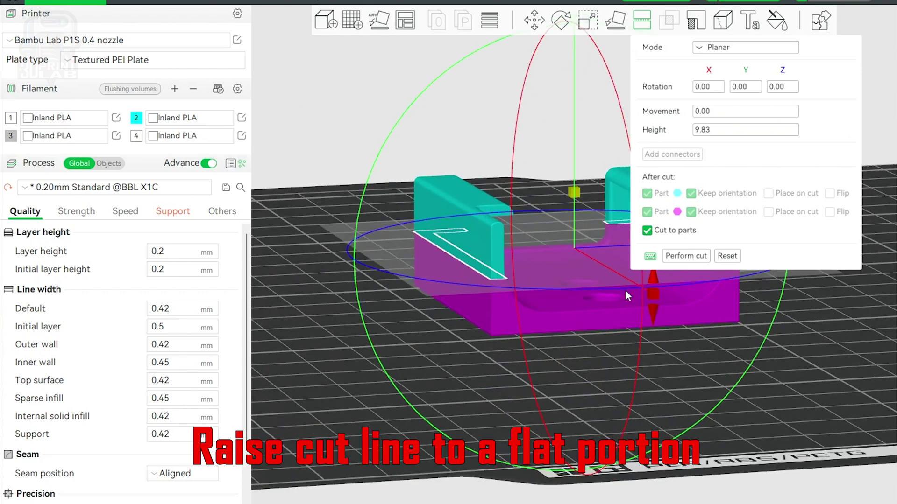
click(649, 234)
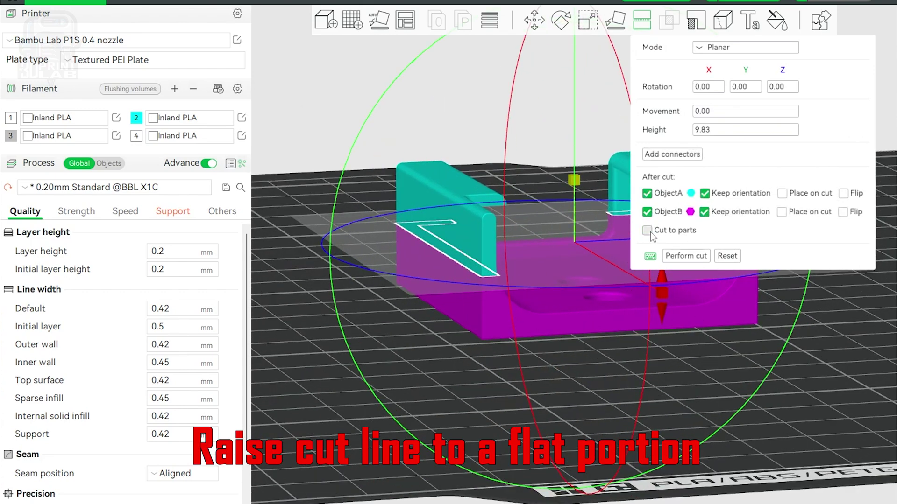
click(649, 233)
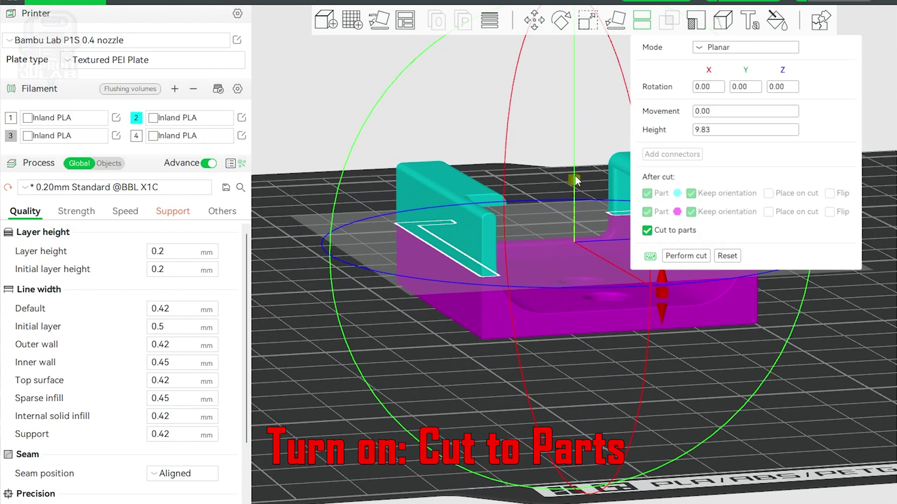
drag(575, 178, 576, 172)
click(686, 256)
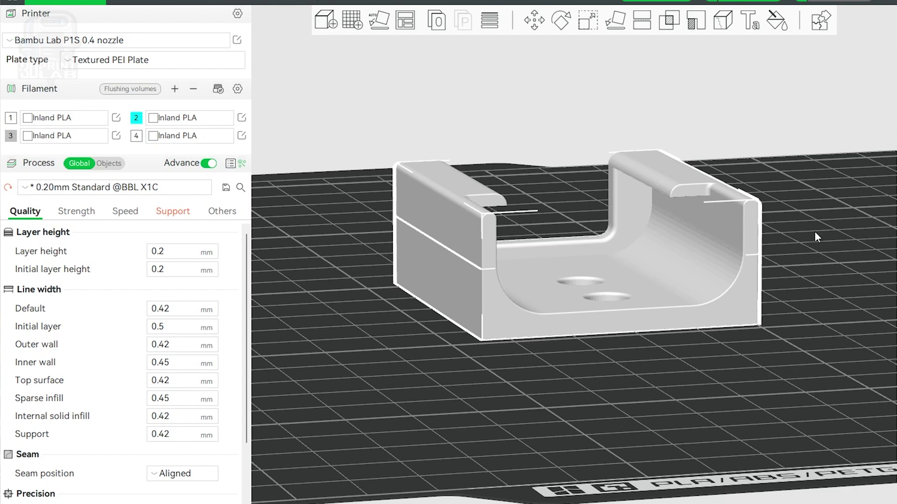
Step: Cut the holder again near the top, at 17.05 mm below the overhangs
click(643, 27)
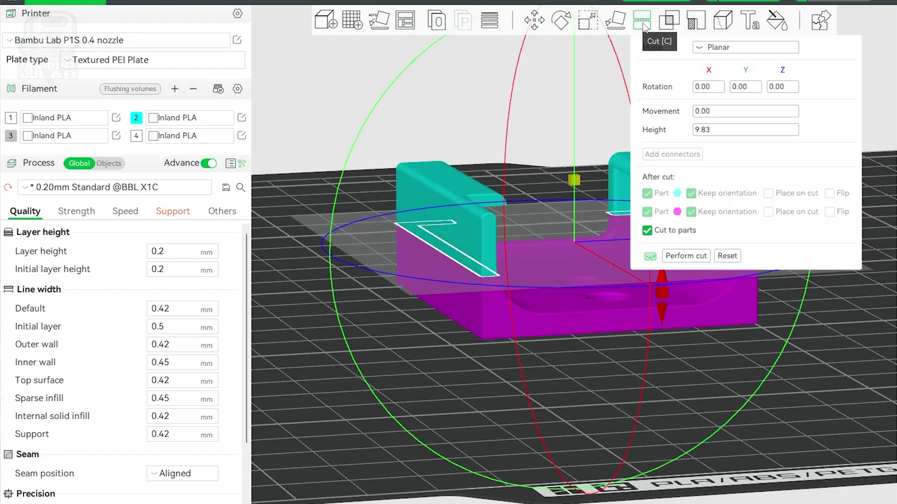
drag(577, 178, 595, 136)
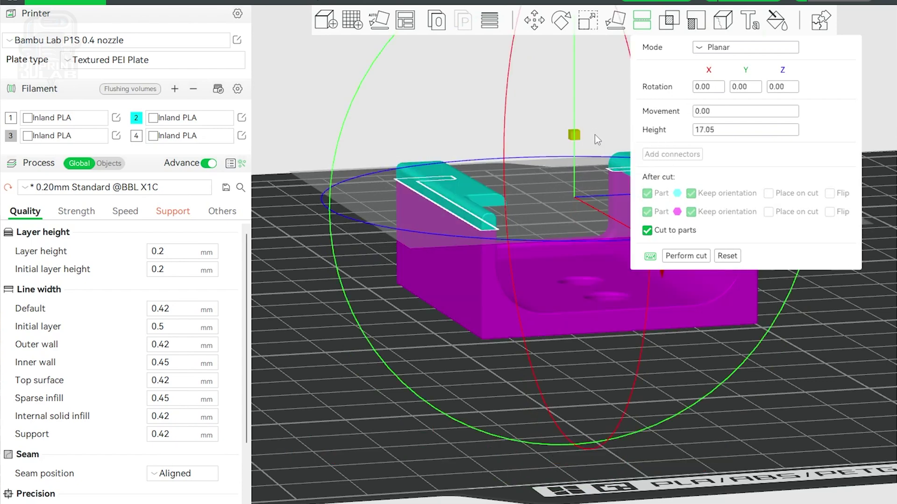
click(690, 257)
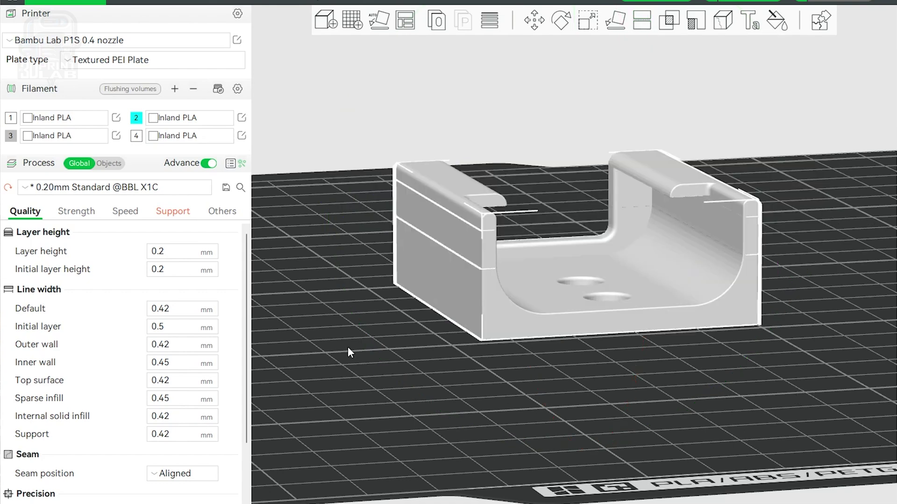
Step: Raise the top part wall remote holder.stl_A_A to Z 11.52 mm
click(111, 164)
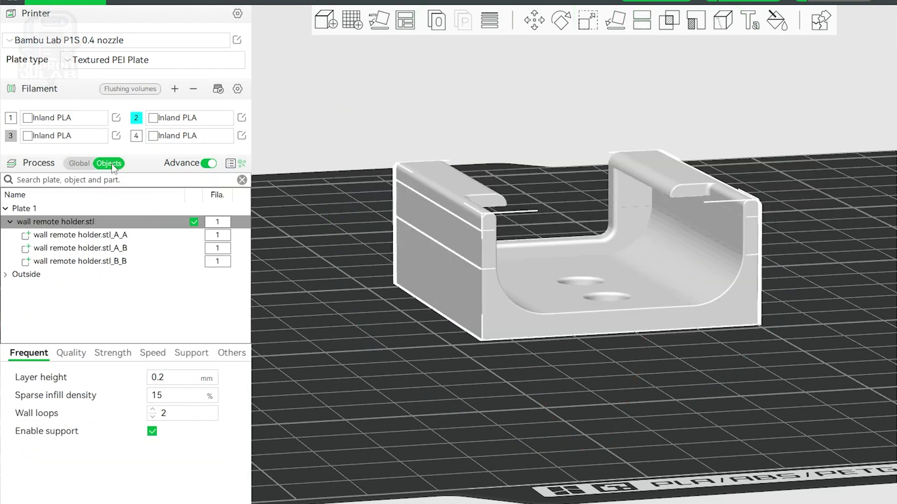
click(127, 235)
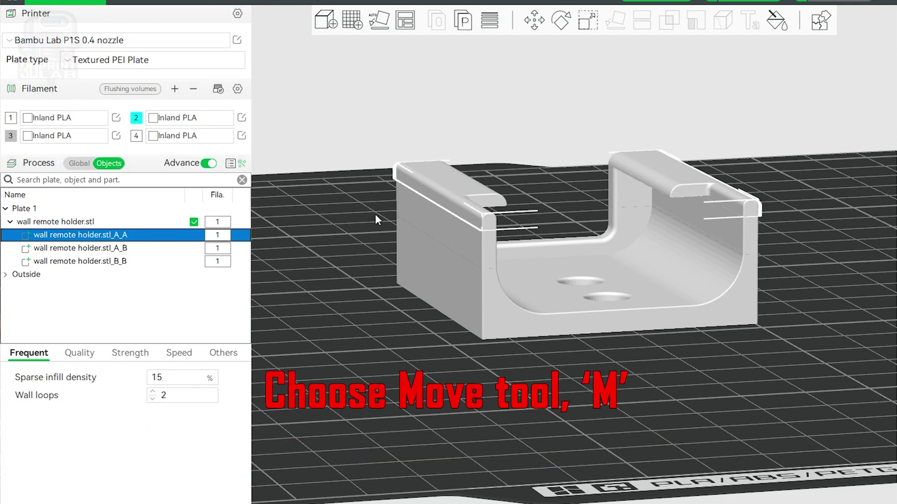
click(534, 20)
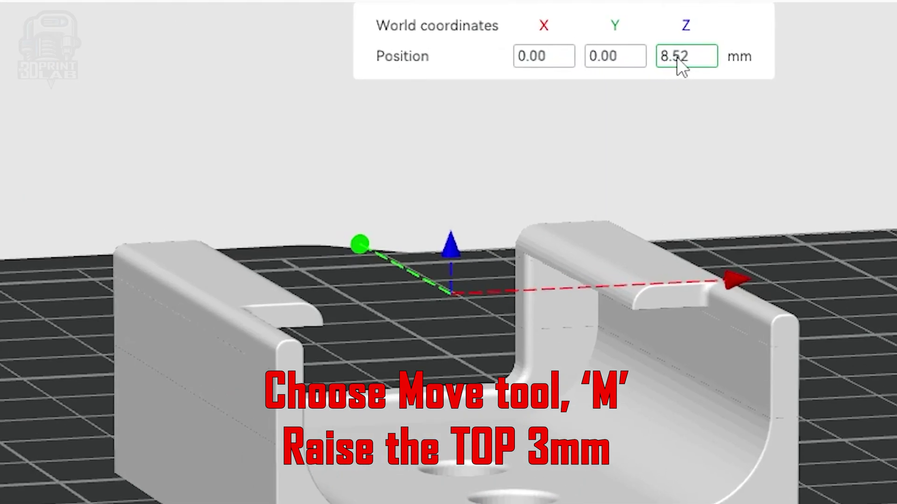
click(669, 56)
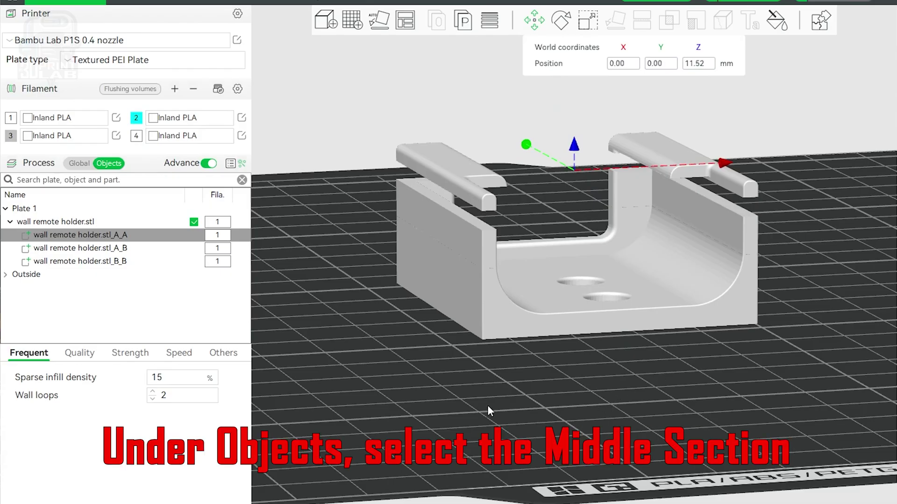
Step: Raise the middle part wall remote holder.stl_A_B to Z 5.73 mm
click(98, 248)
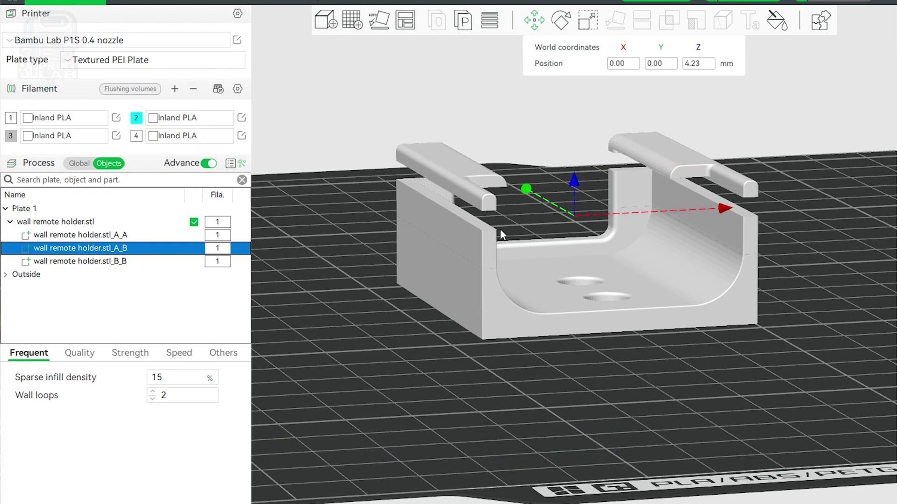
click(536, 21)
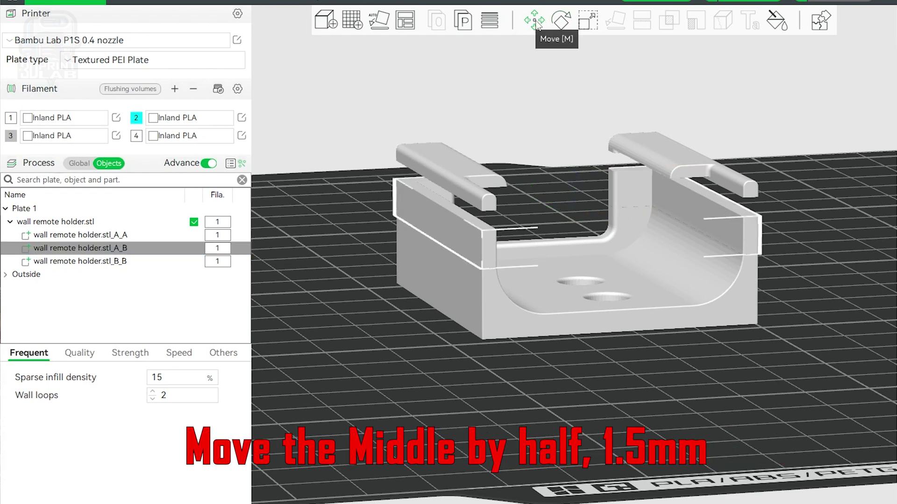
click(536, 22)
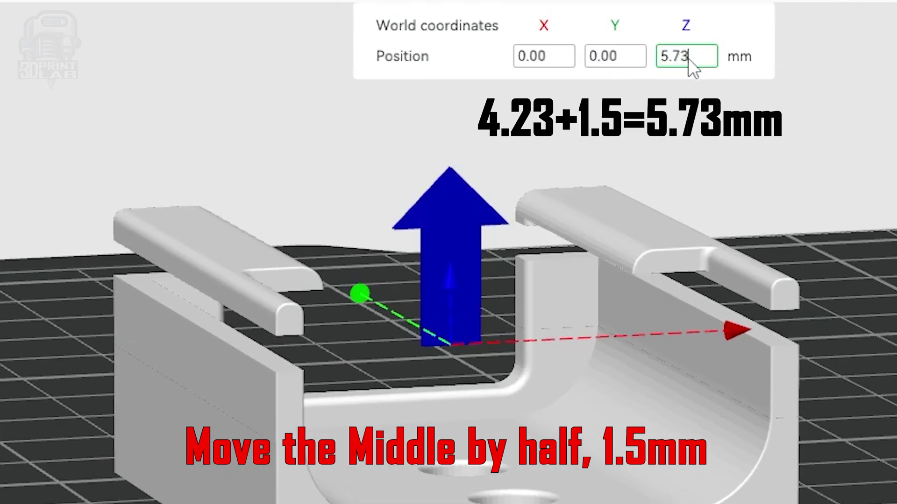
key(Return)
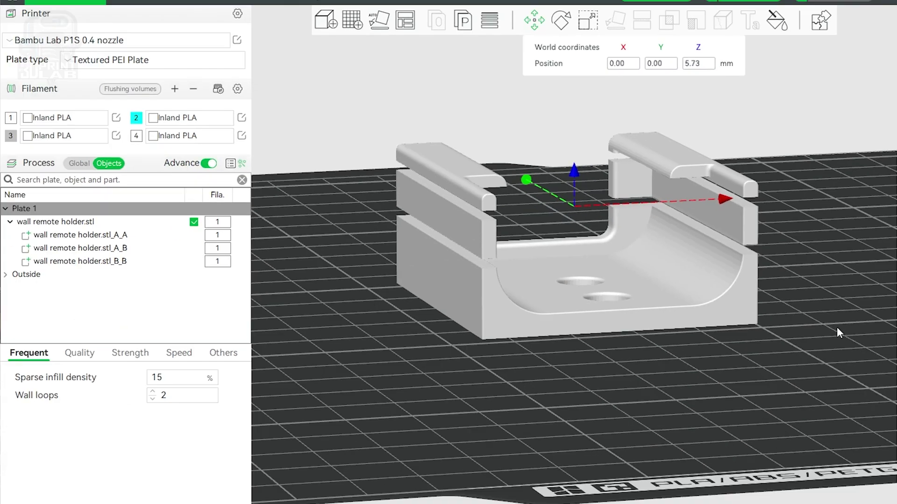
key(Escape)
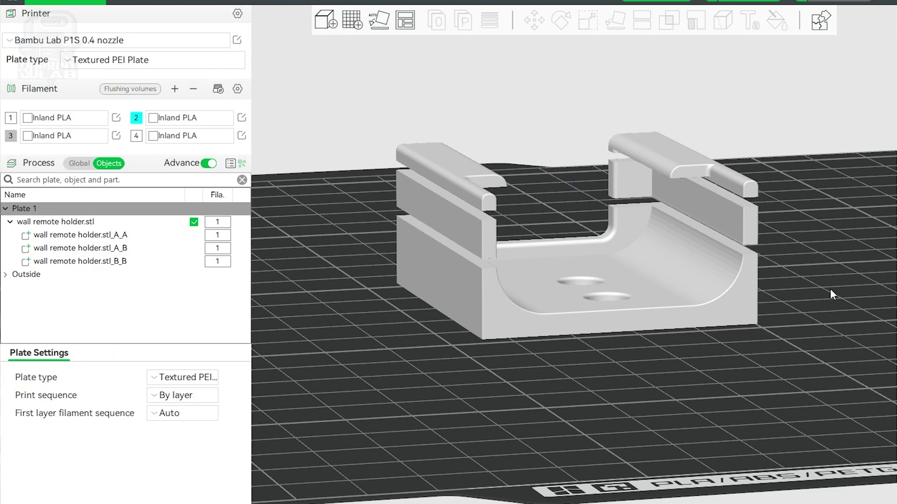
scroll(830, 294, up, 6)
Step: Scale the middle part non-uniformly to 8.96 mm tall in Z (150.22%)
click(125, 248)
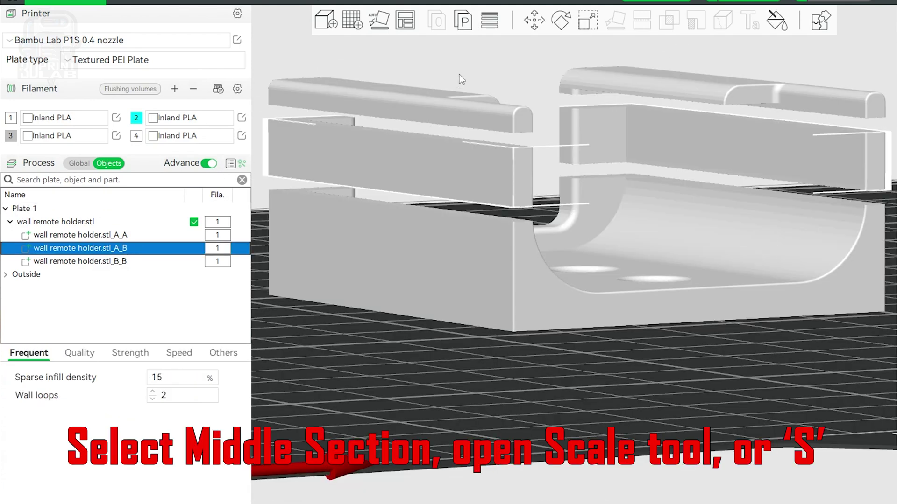
click(590, 23)
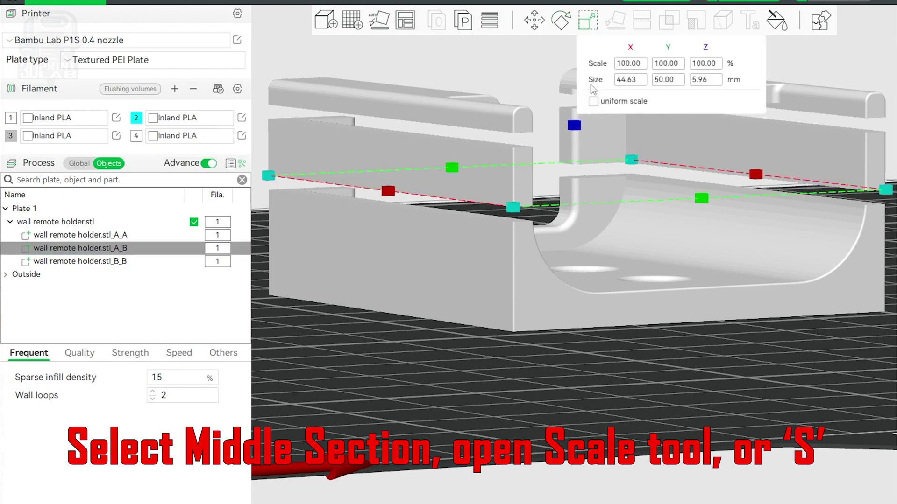
click(594, 101)
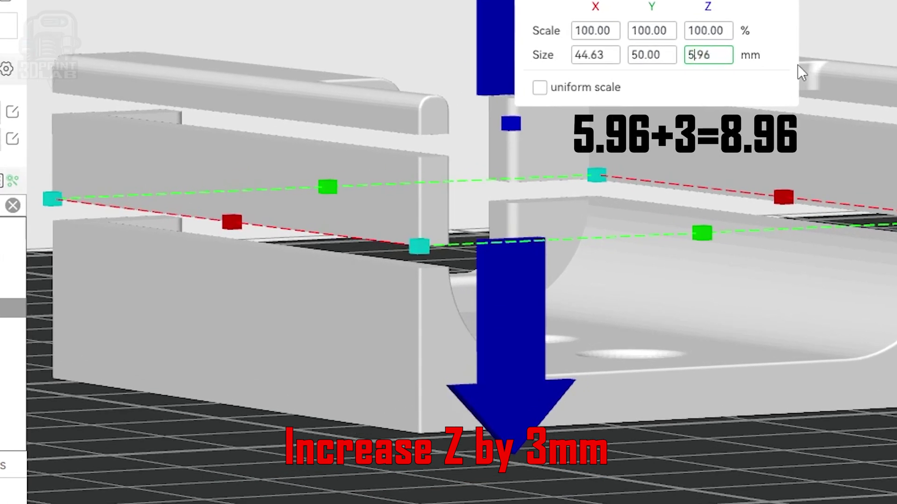
key(BackSpace)
text(8)
key(Return)
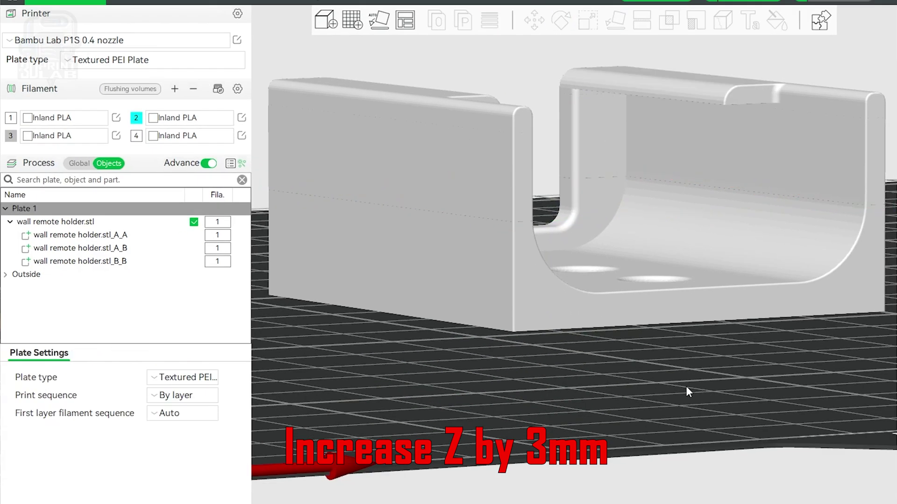
drag(690, 480, 670, 490)
scroll(671, 394, down, 5)
drag(671, 393, 624, 330)
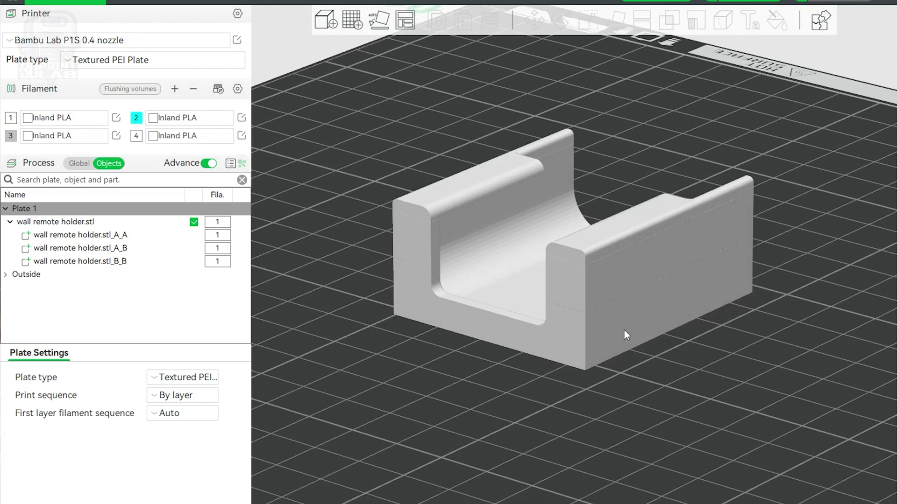
Step: Lay the whole remote holder on a different face so it stands upright
click(577, 324)
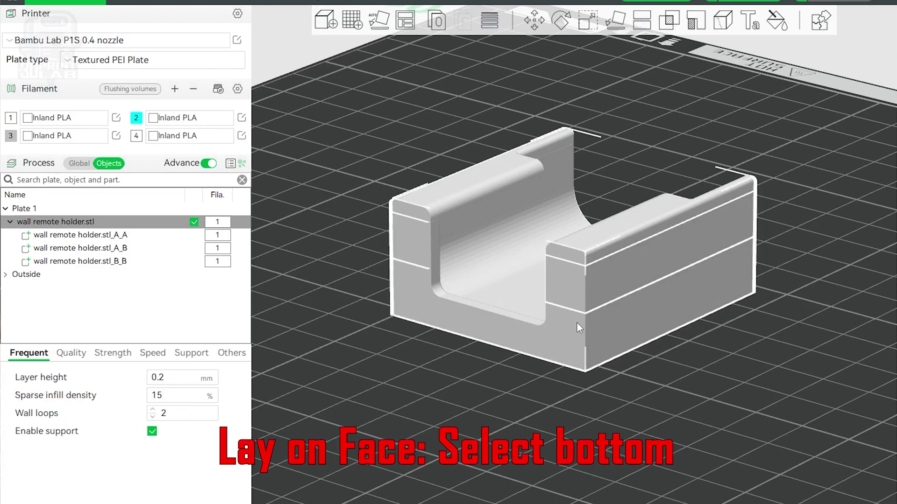
click(616, 20)
click(522, 286)
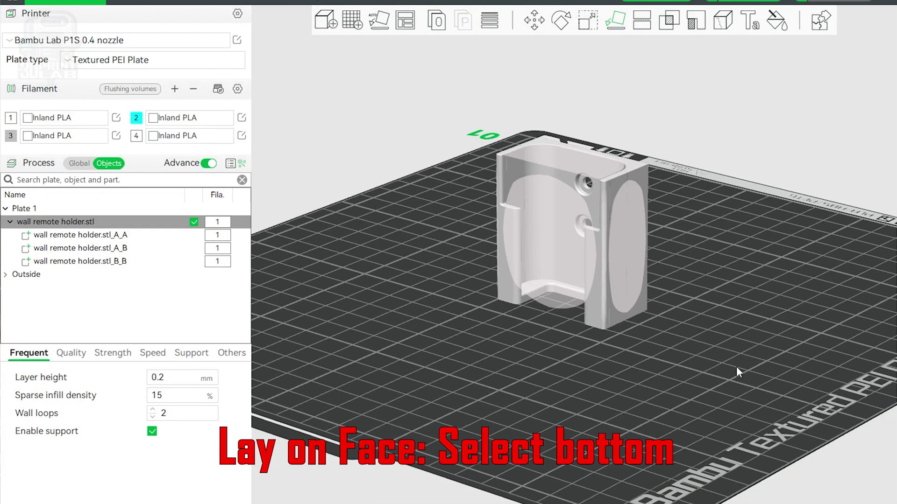
mouse_move(737, 371)
mouse_down()
mouse_move(679, 393)
mouse_move(717, 396)
mouse_move(706, 385)
mouse_move(719, 372)
mouse_up()
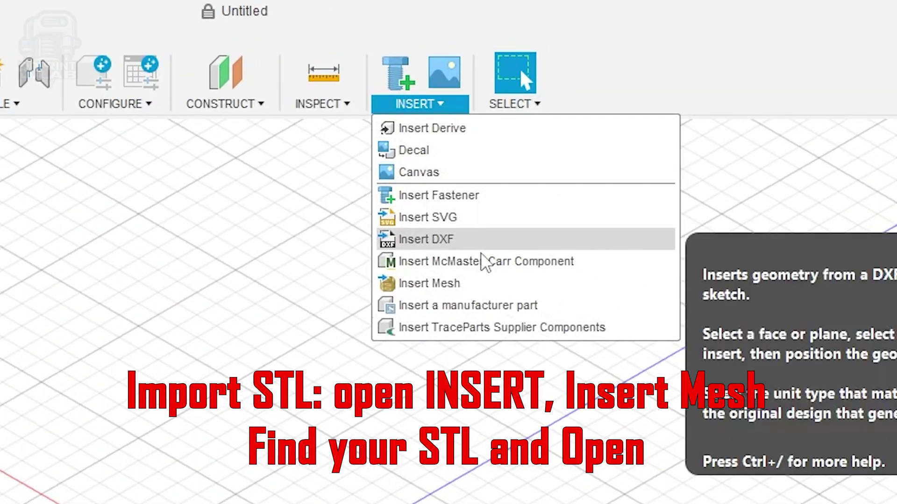
Step: Insert the Top.stl mesh from the computer
click(455, 286)
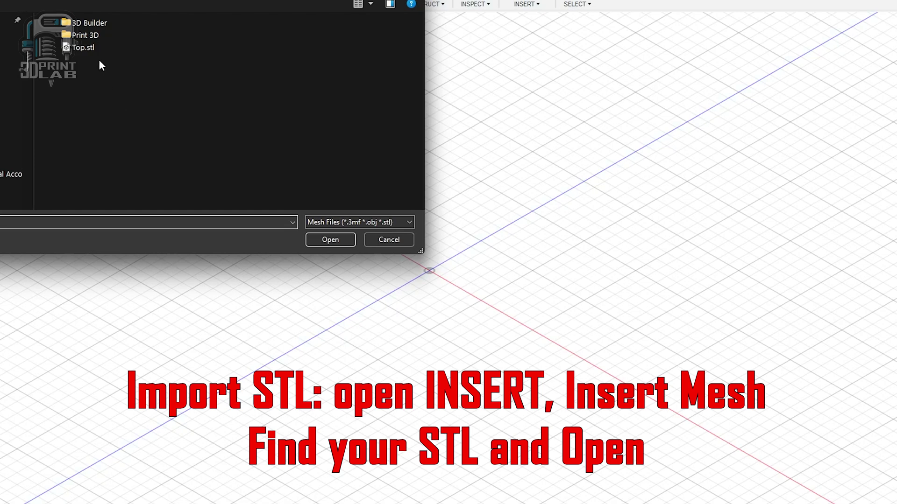
click(88, 49)
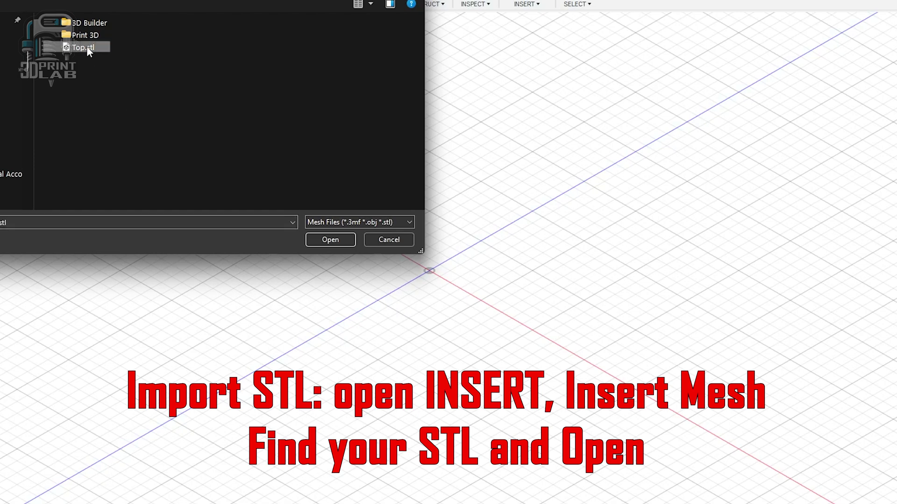
click(330, 240)
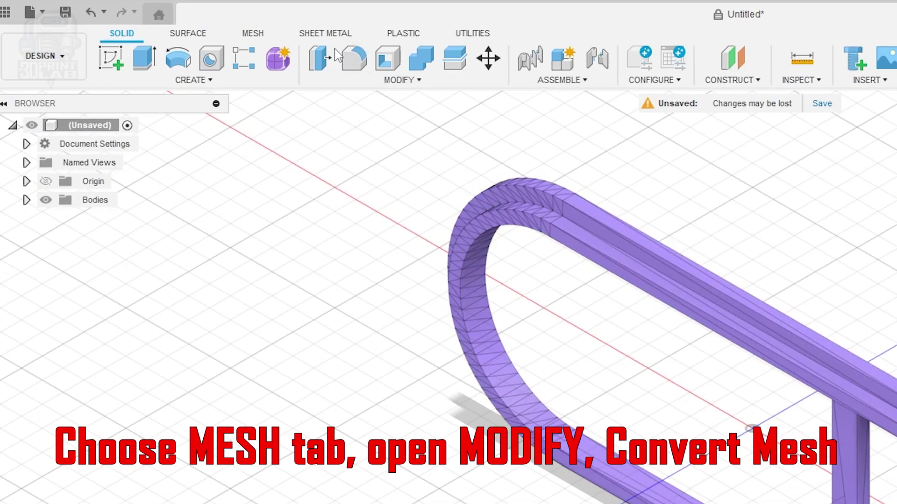
Step: Convert the Top.stl mesh into a solid body with default settings
click(252, 32)
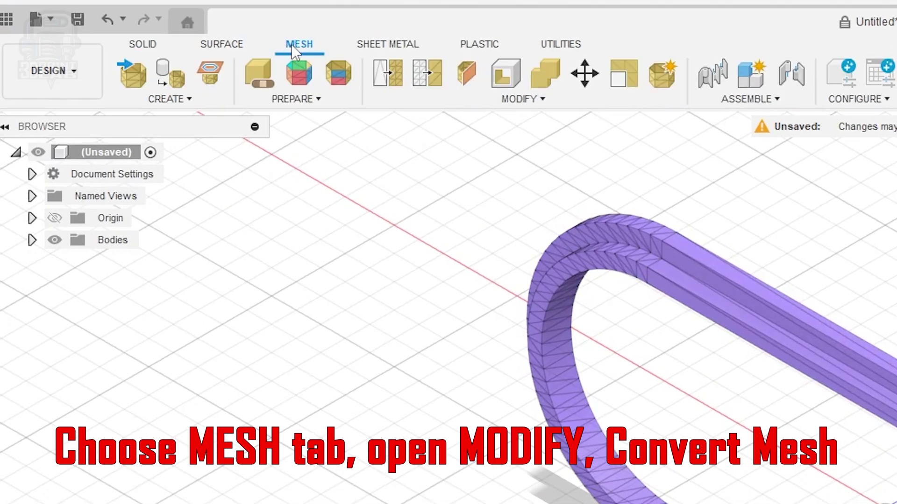
click(516, 105)
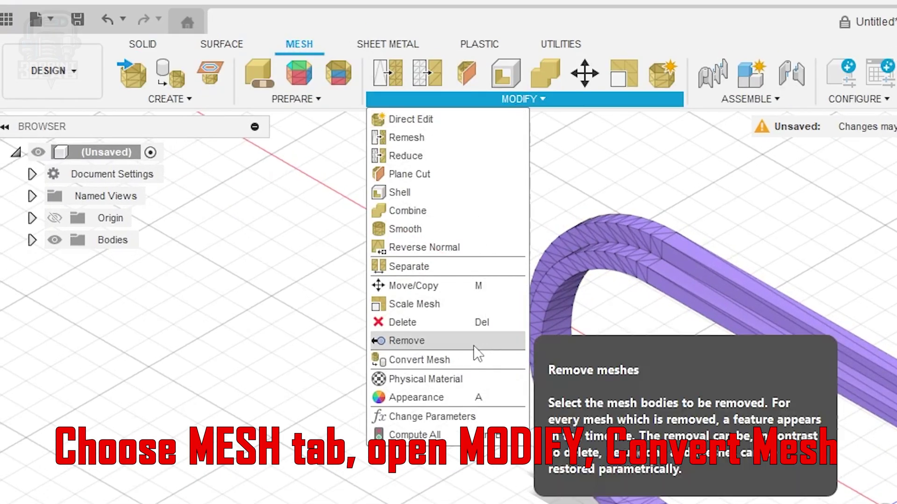
click(448, 360)
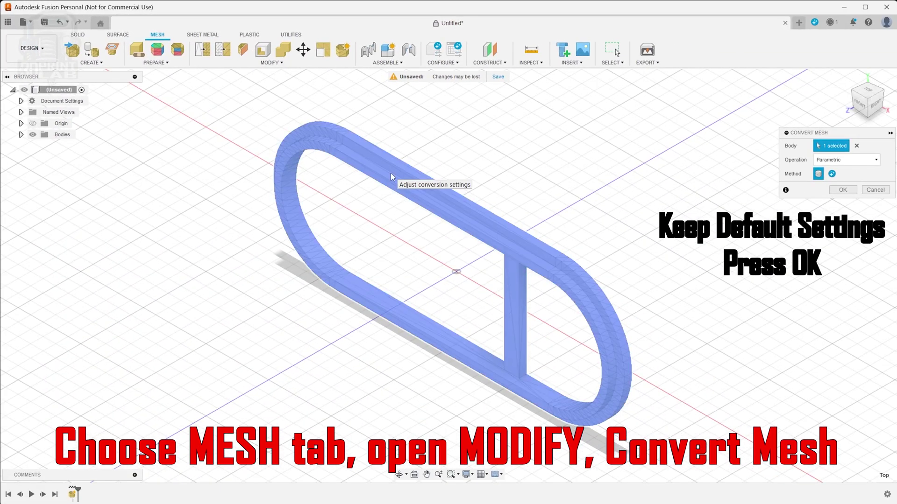
click(844, 190)
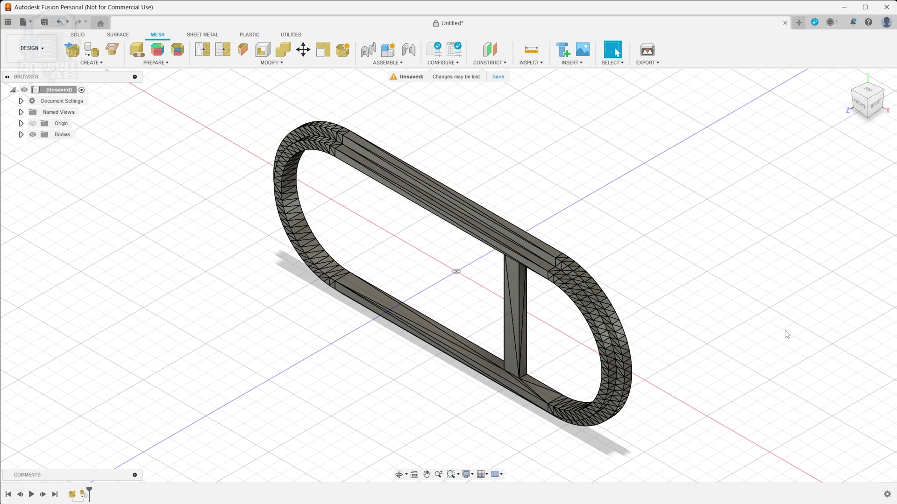
Step: Switch to the Front view of the Top.stl holder frame using the ViewCube
click(862, 106)
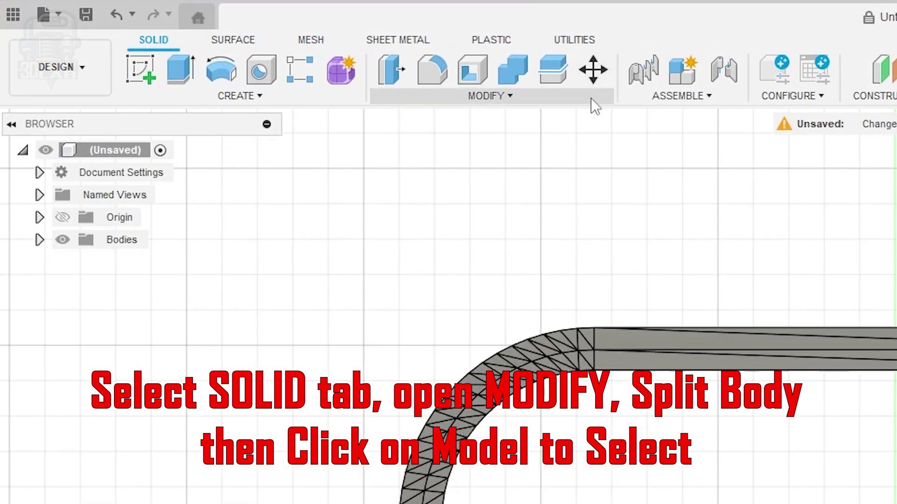
Step: Start a Split Body operation with the holder top as the body to split
click(533, 98)
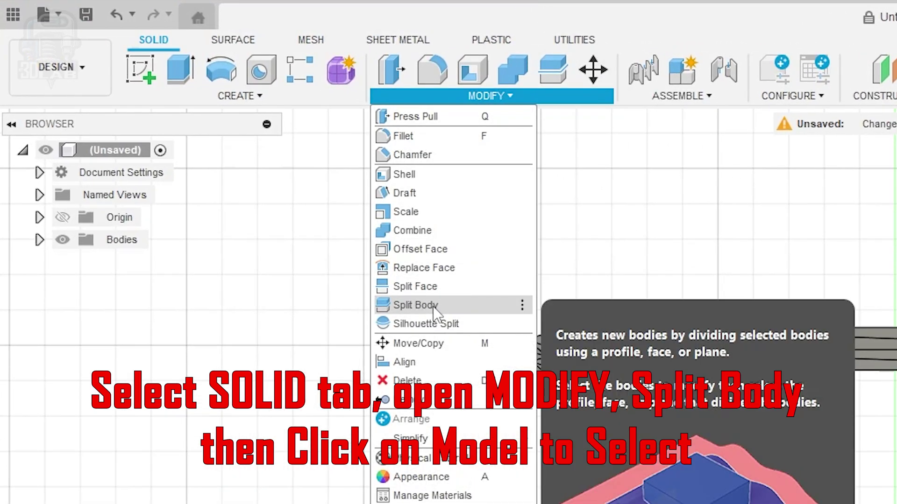
click(433, 305)
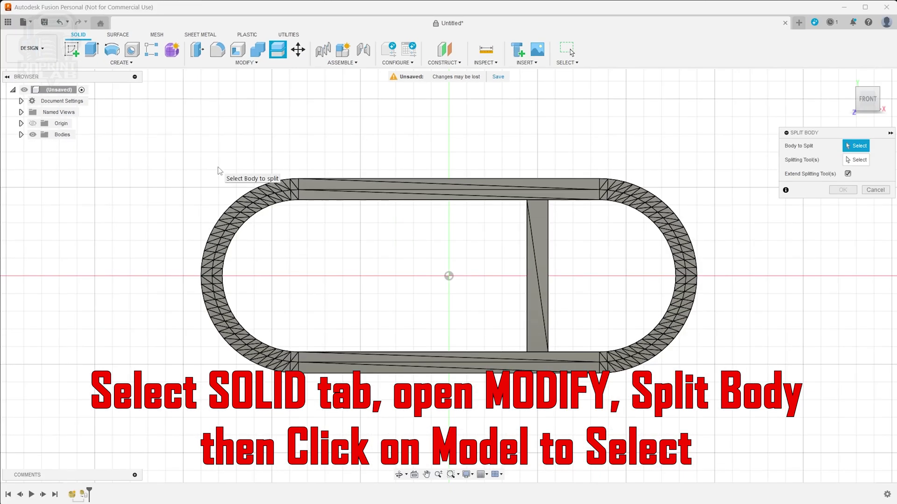
click(381, 194)
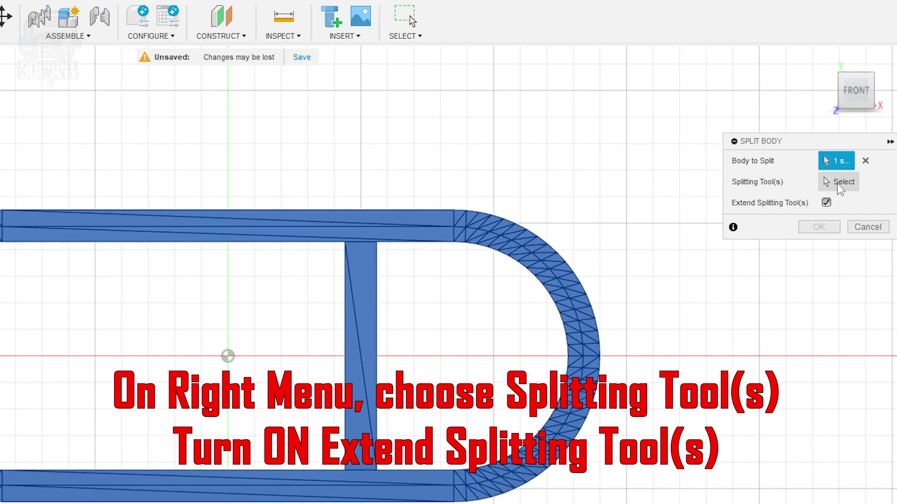
click(837, 182)
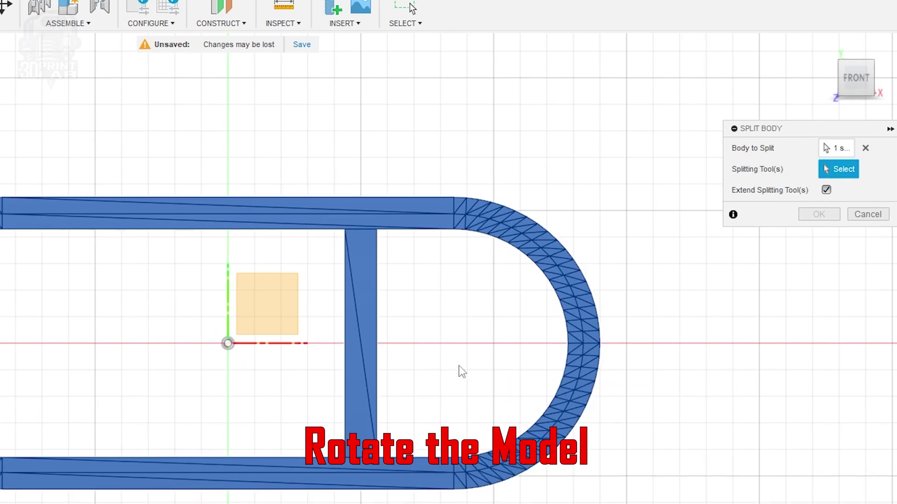
Step: Pick the faces on both sides of the crossbar as splitting tools and confirm the split
shift+middle_drag(315, 391, 318, 422)
scroll(330, 318, down, 3)
scroll(329, 299, up, 10)
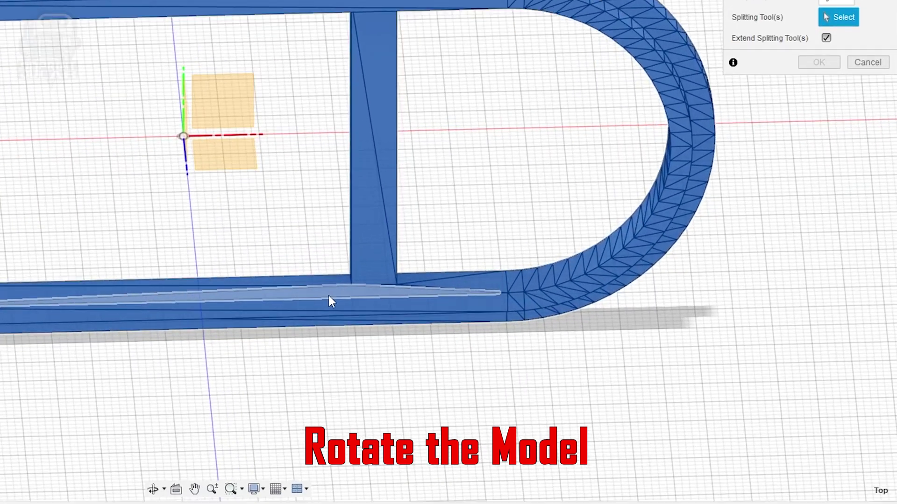
scroll(329, 289, up, 3)
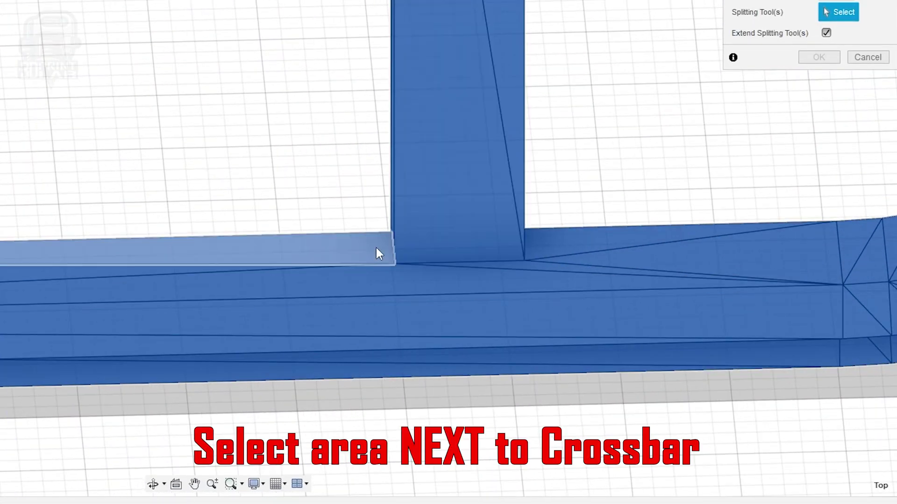
click(370, 250)
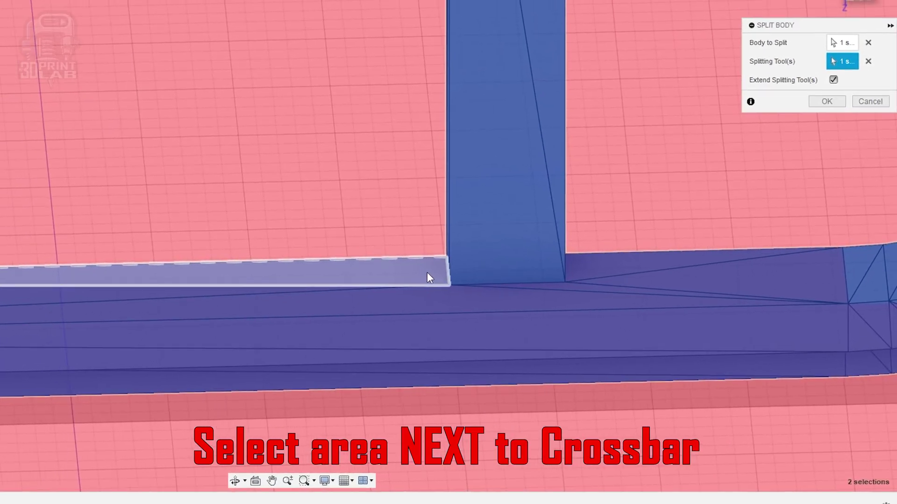
scroll(466, 290, down, 4)
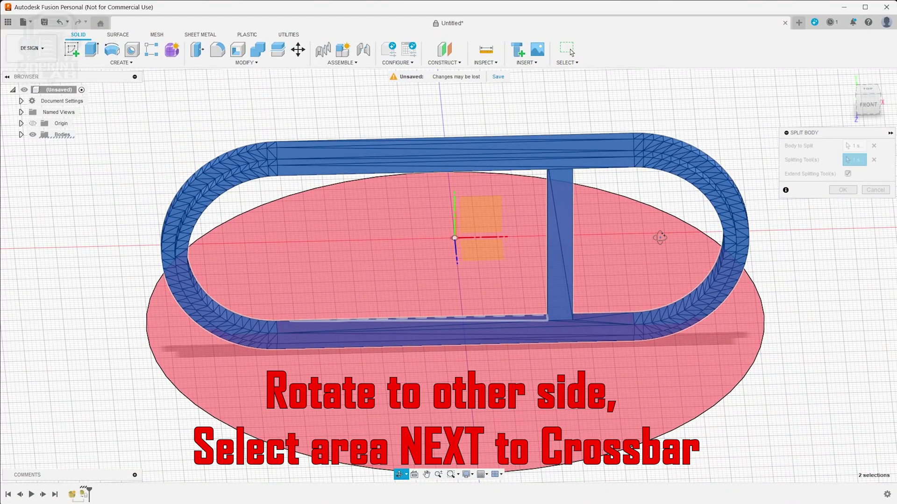
shift+middle_drag(659, 233, 660, 190)
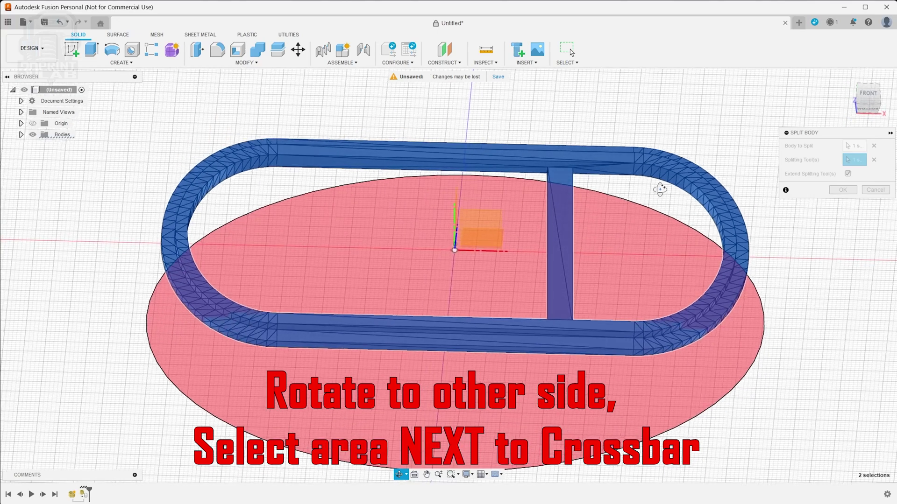
scroll(539, 146, up, 6)
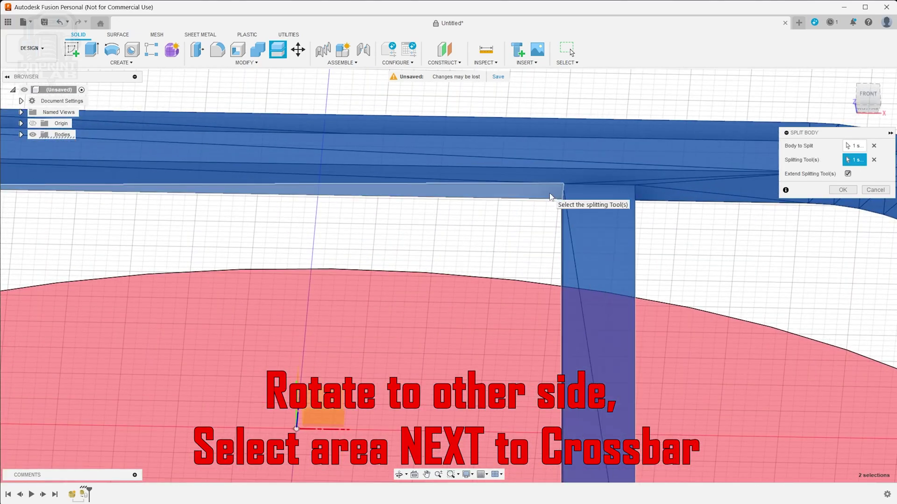
click(549, 193)
scroll(545, 199, down, 10)
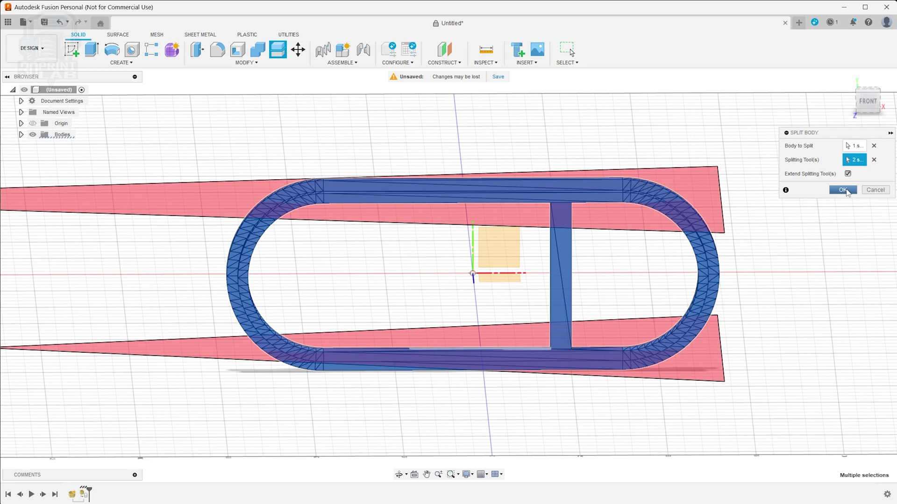
click(842, 189)
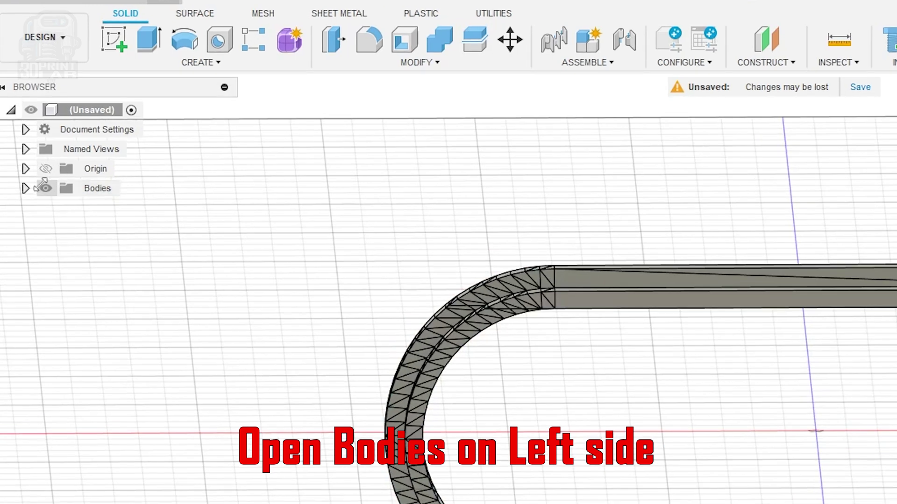
Step: Rename the Top (3) body to Crossbar in the Browser
click(21, 135)
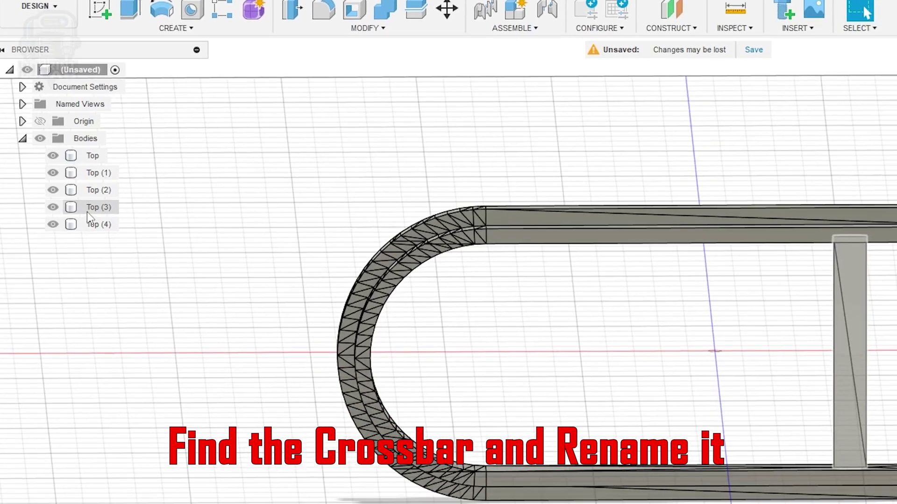
click(87, 209)
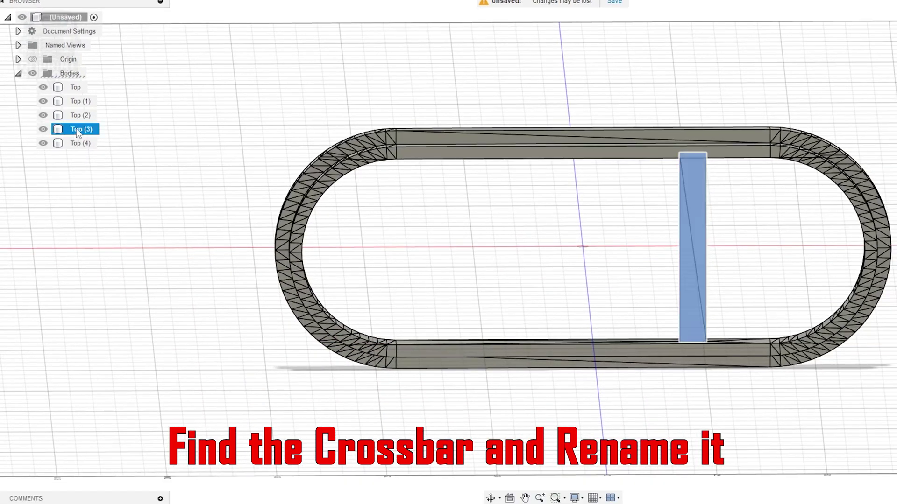
double_click(78, 131)
text(Crossbar)
key(Return)
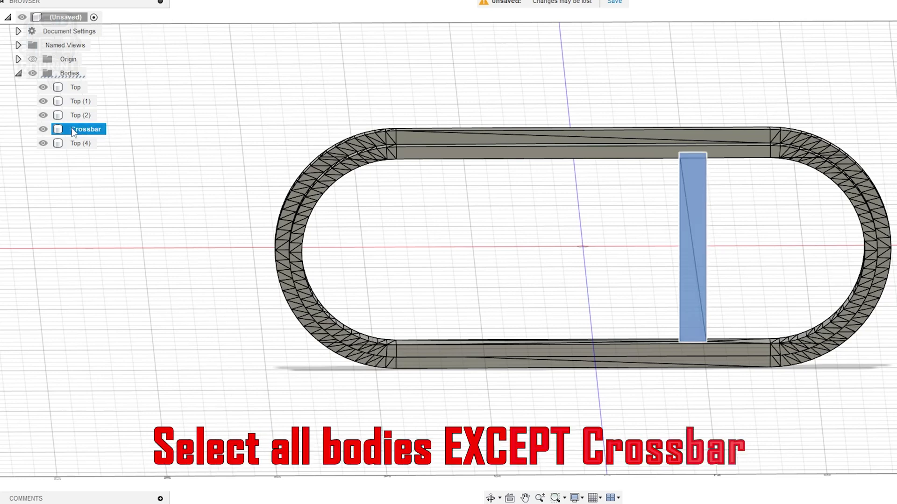
Step: Select the four frame bodies Top (4), Top (2), Top (1) and Top
click(77, 143)
ctrl+click(80, 117)
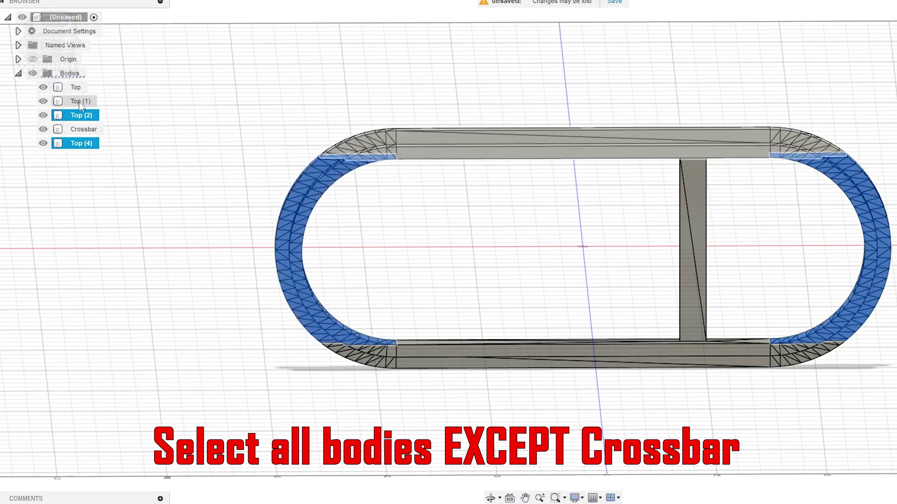
ctrl+click(79, 102)
ctrl+click(76, 88)
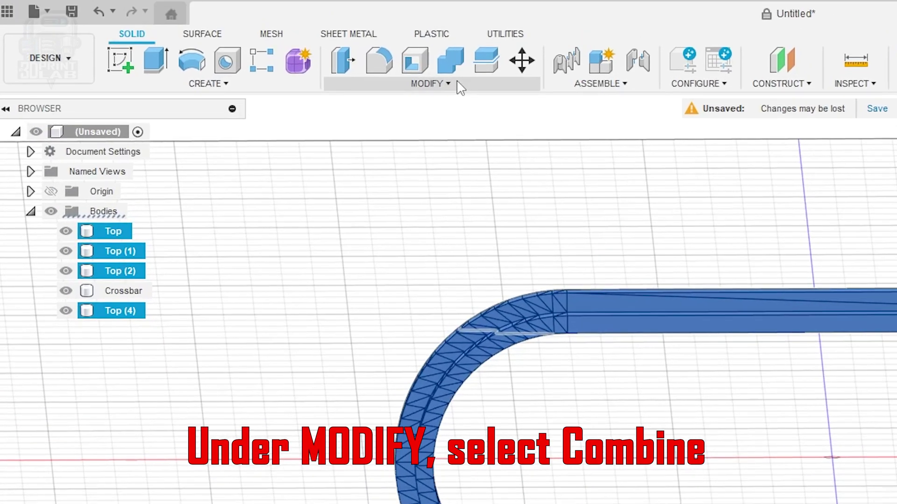
Step: Join the four selected frame pieces into one body with Combine, keeping Crossbar separate
click(456, 82)
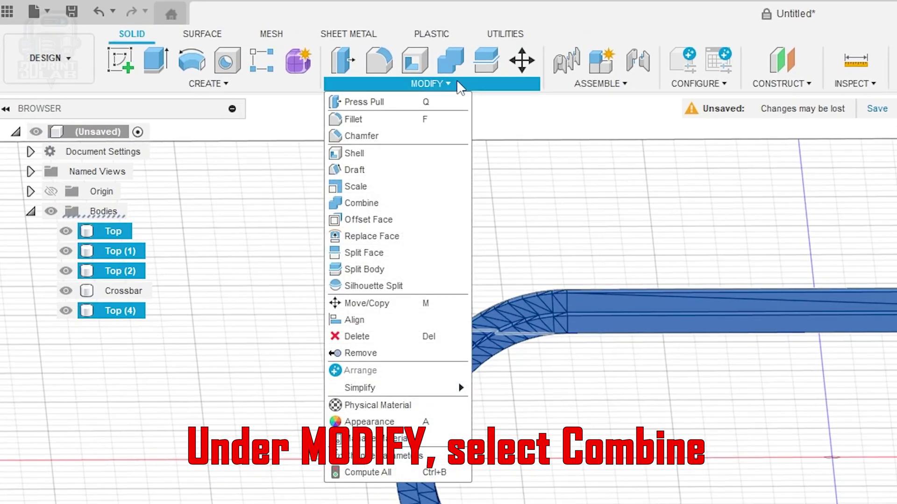
click(401, 202)
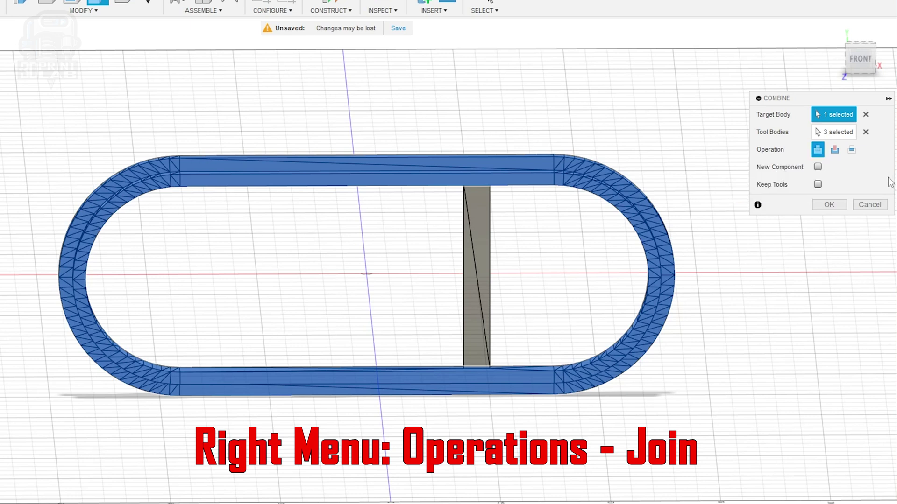
click(829, 206)
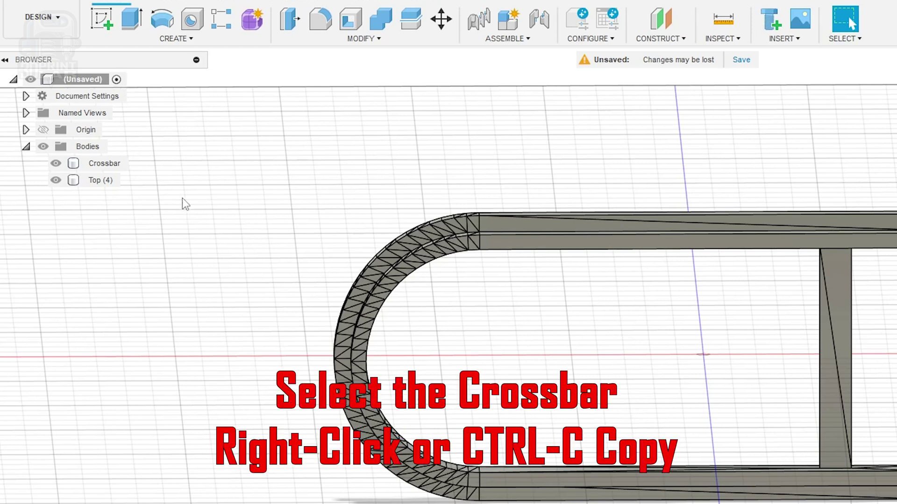
Step: Copy the Crossbar body and paste a duplicate into the Bodies folder
click(100, 165)
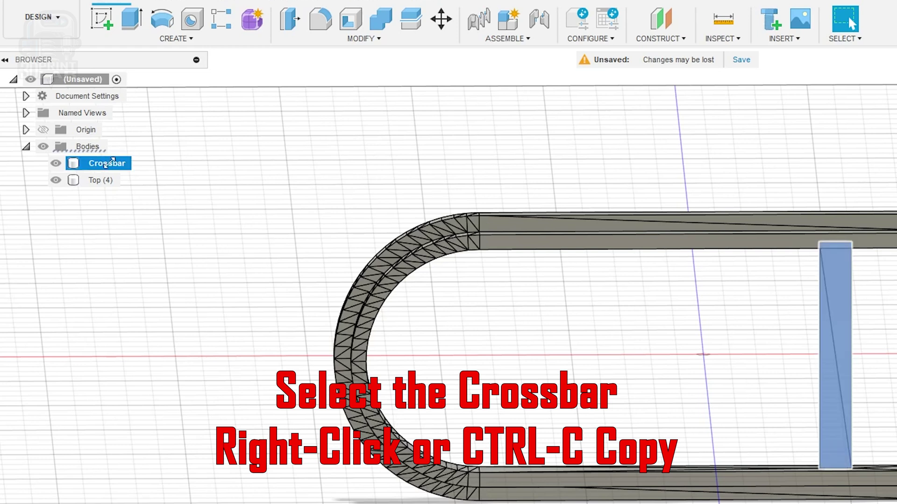
right_click(111, 163)
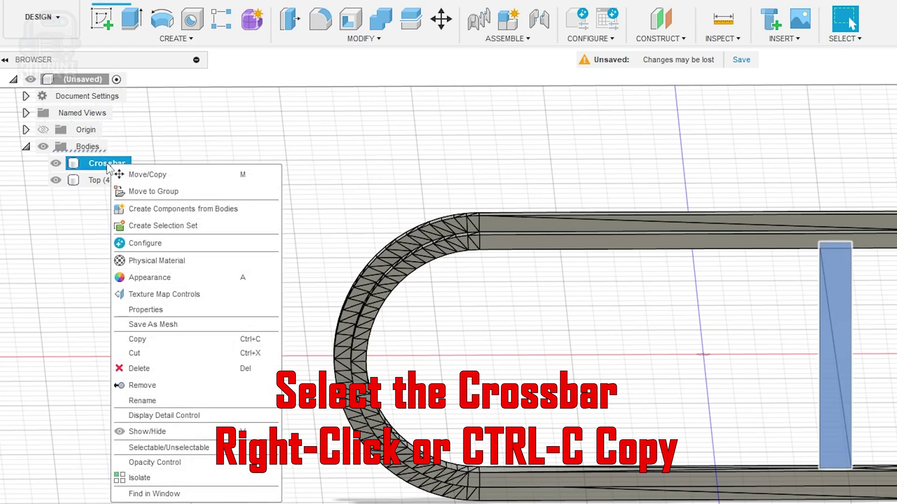
click(149, 344)
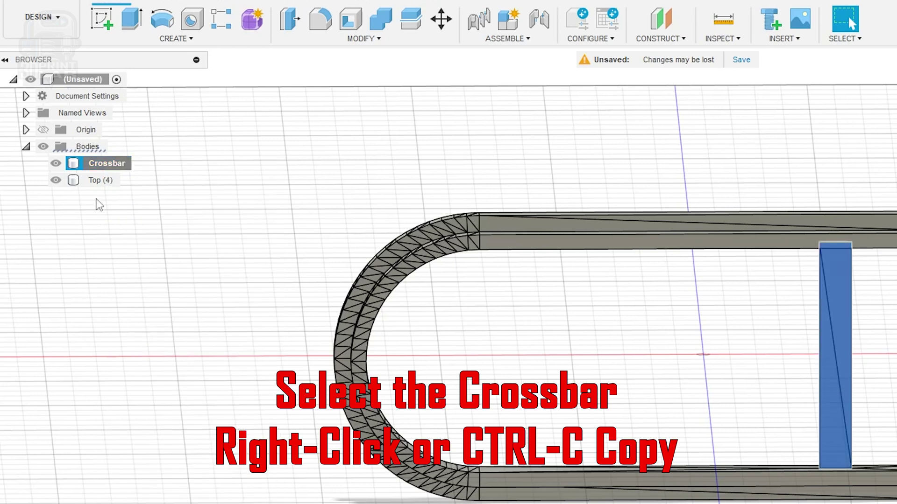
click(86, 149)
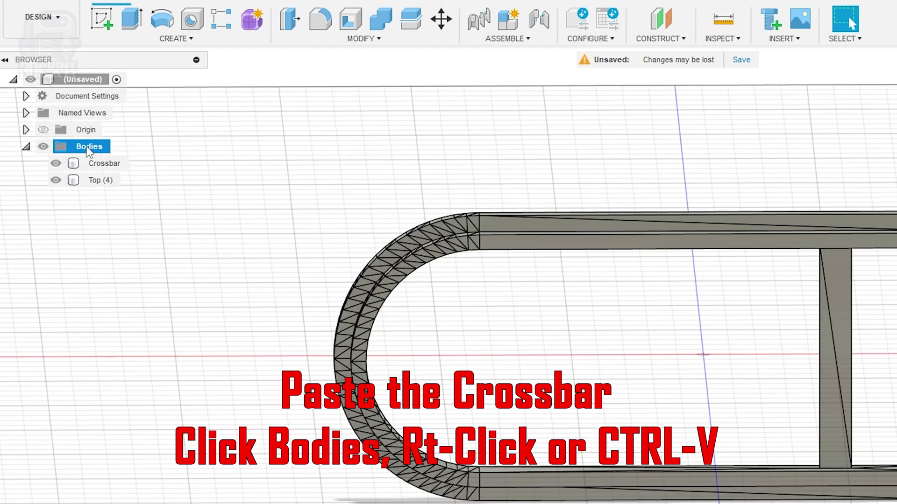
right_click(87, 148)
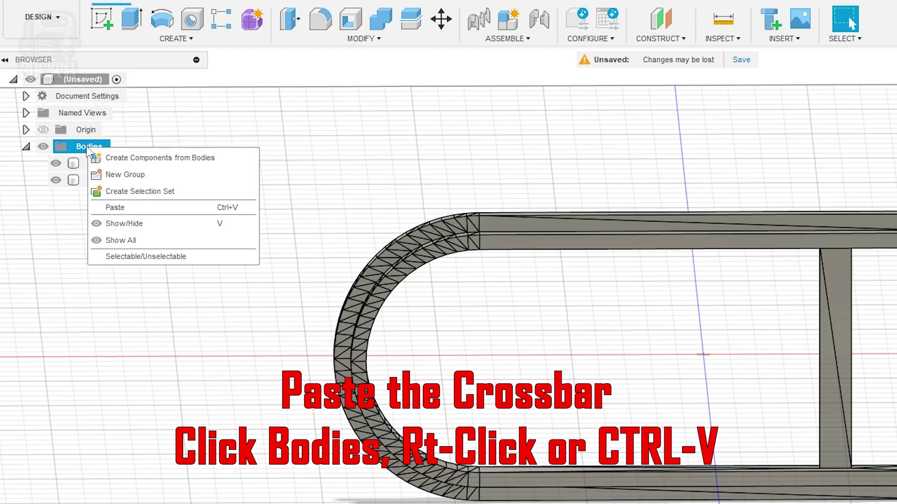
click(115, 208)
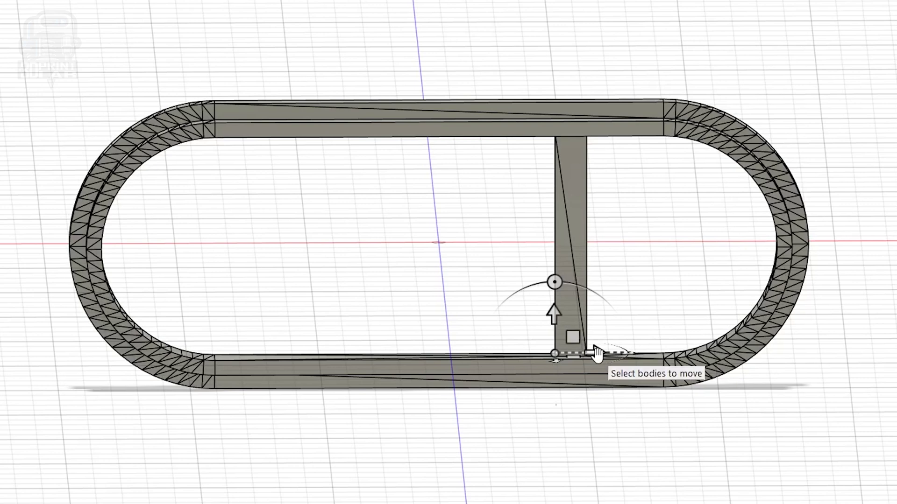
Step: Move the crossbar copy -50 mm along X to form a second parallel crossbar
drag(597, 353, 331, 331)
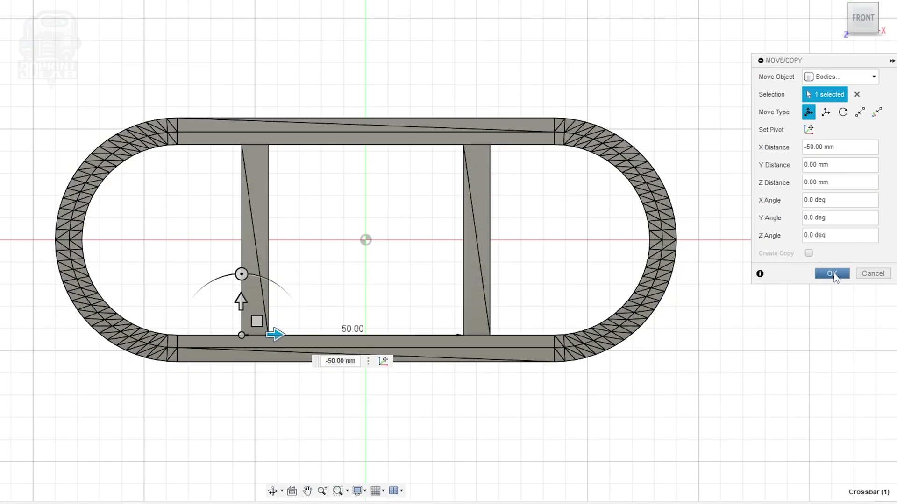
click(832, 274)
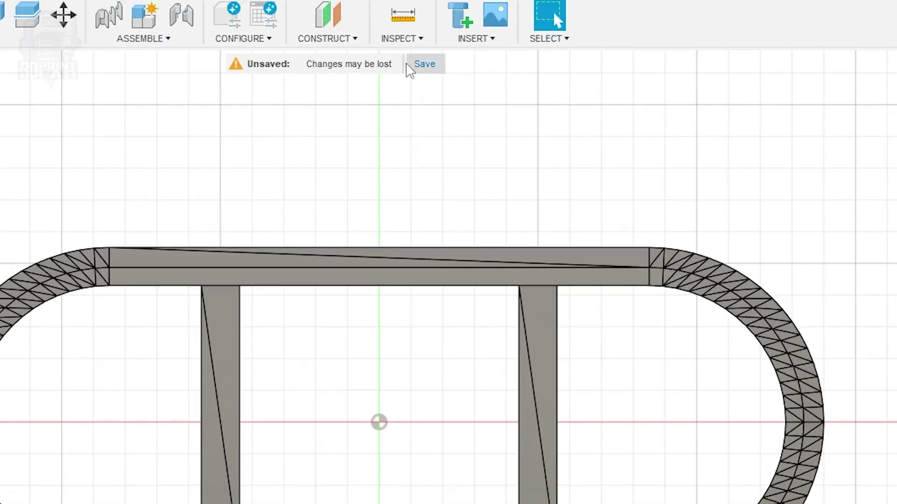
click(404, 50)
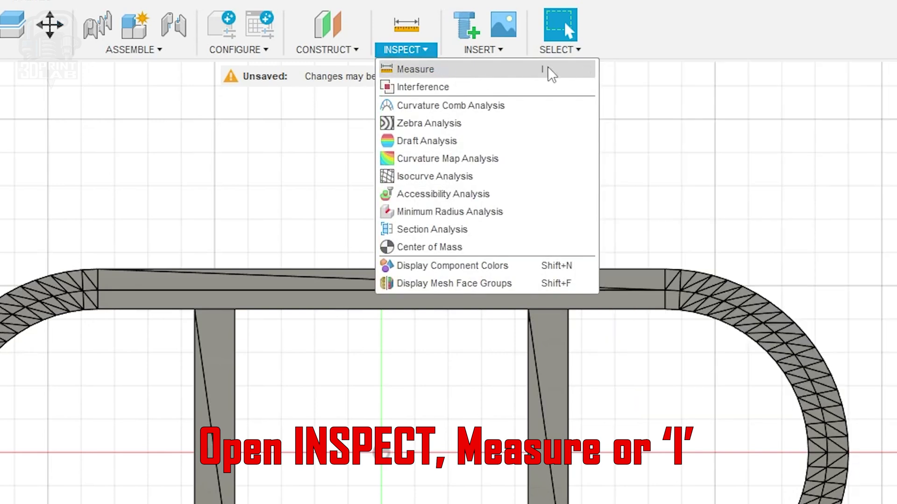
click(408, 70)
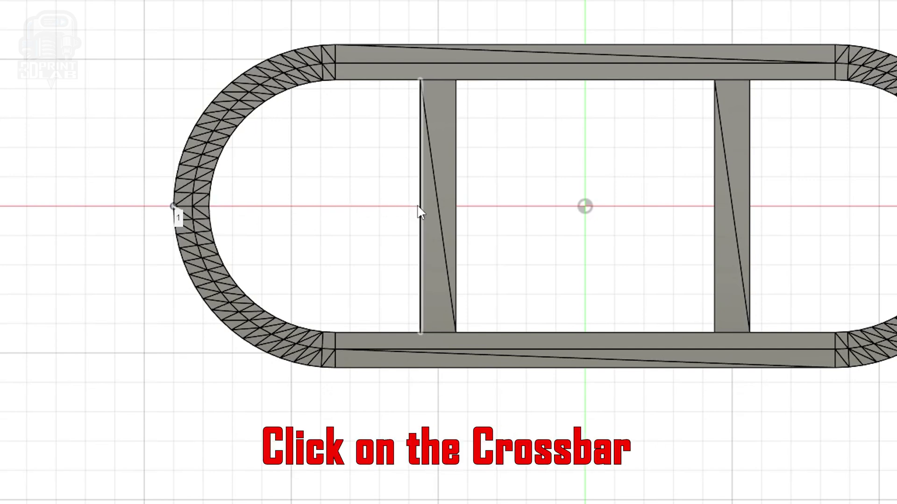
click(419, 213)
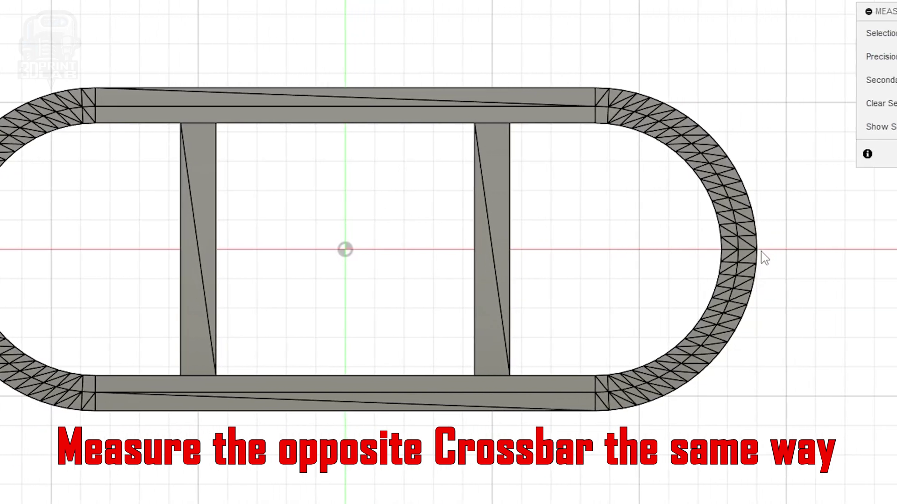
click(757, 250)
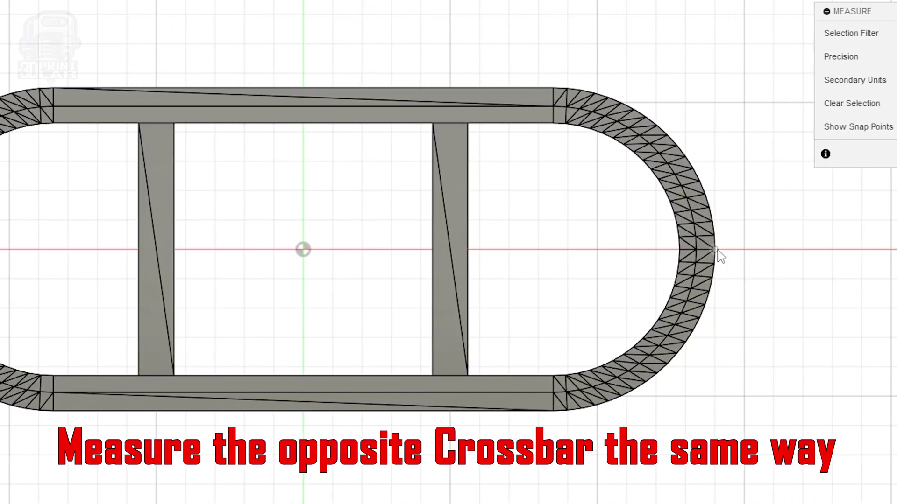
click(469, 252)
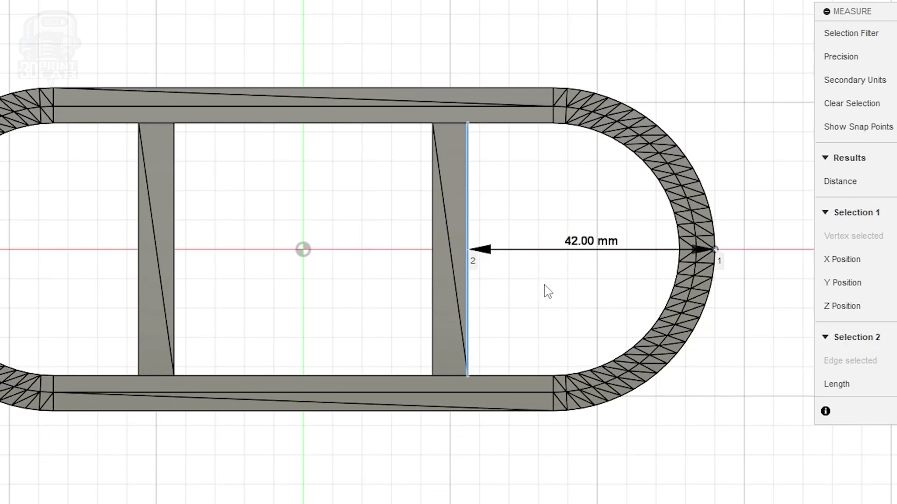
key(Escape)
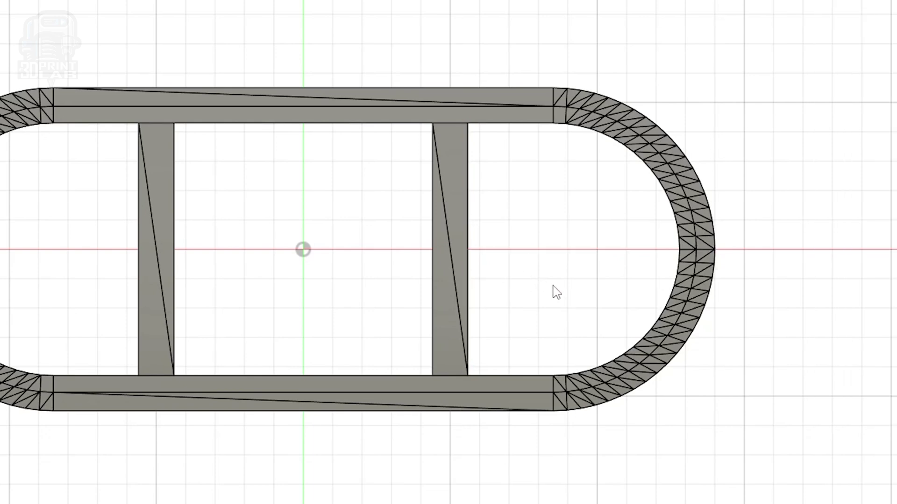